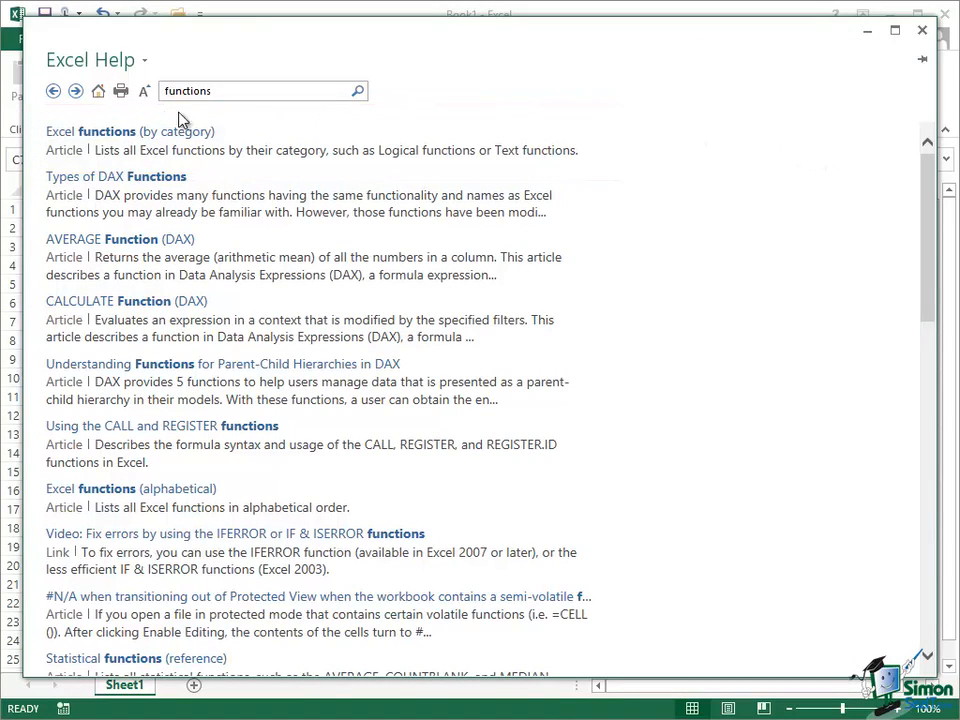
Open the help article "Excel functions (by category)" and jump to its Cube functions section.
left_click(120, 132)
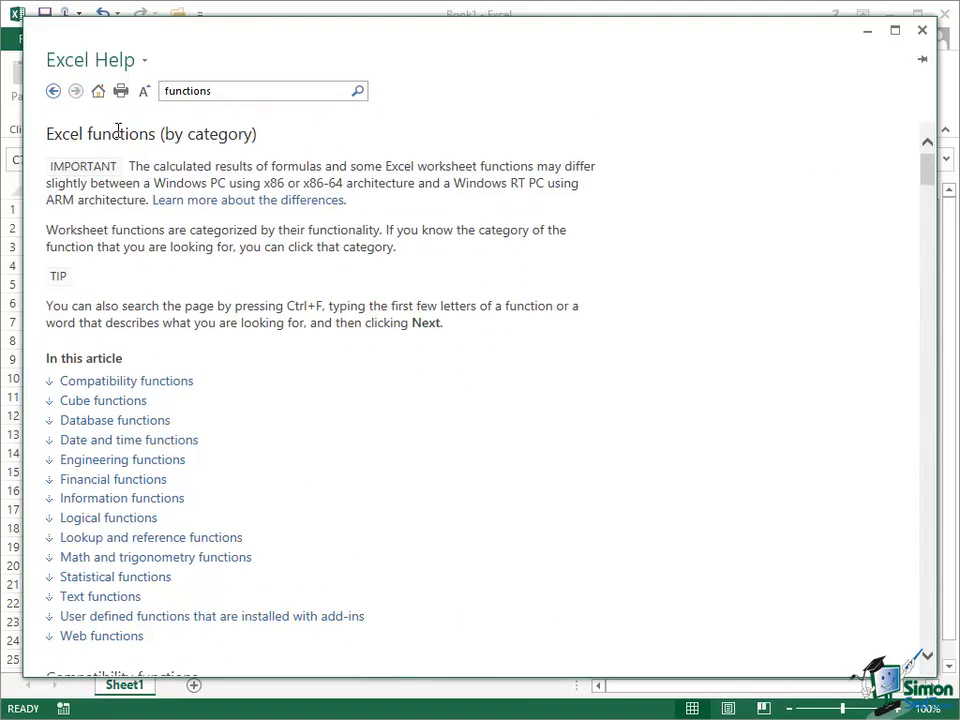
left_click(124, 401)
Search the functions-by-category article for "stand" and advance through the matches to the STDEV function entry.
key("ctrl+f")
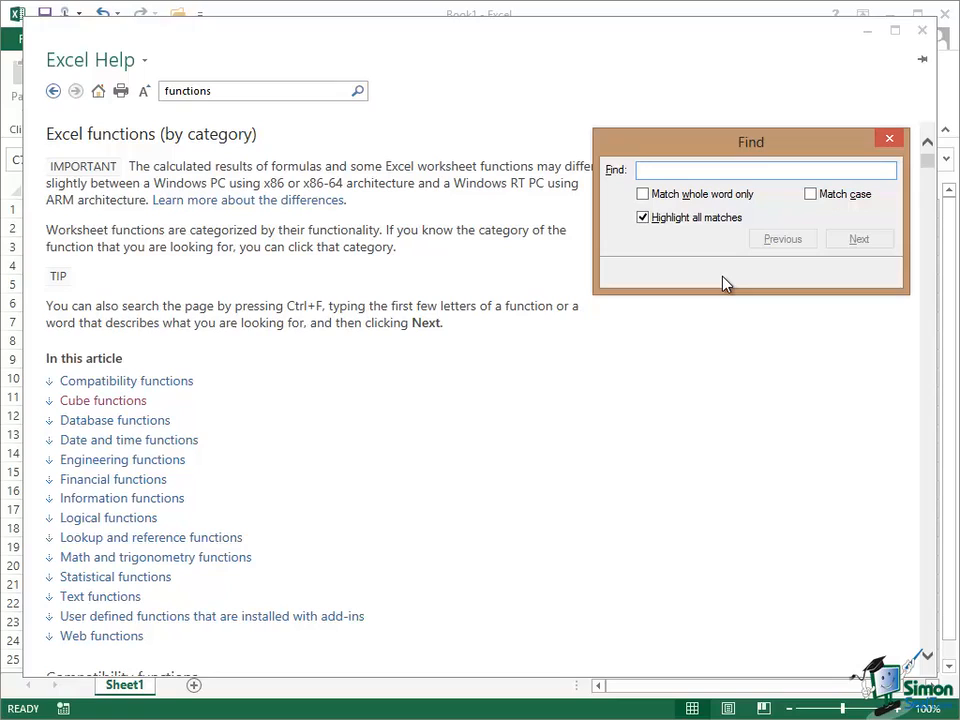
type("s")
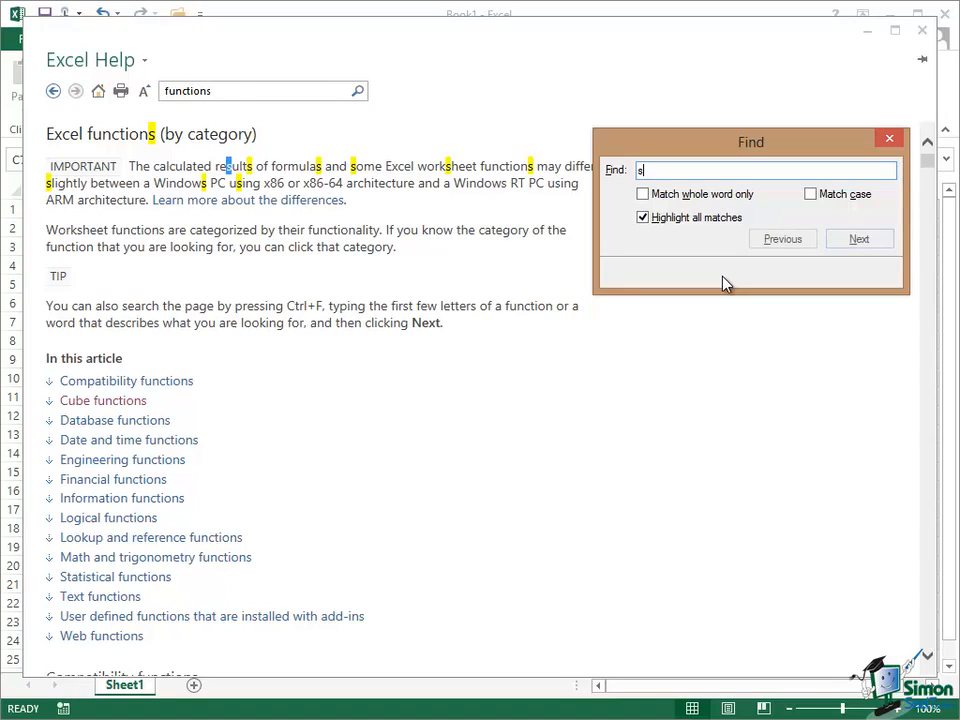
type("t")
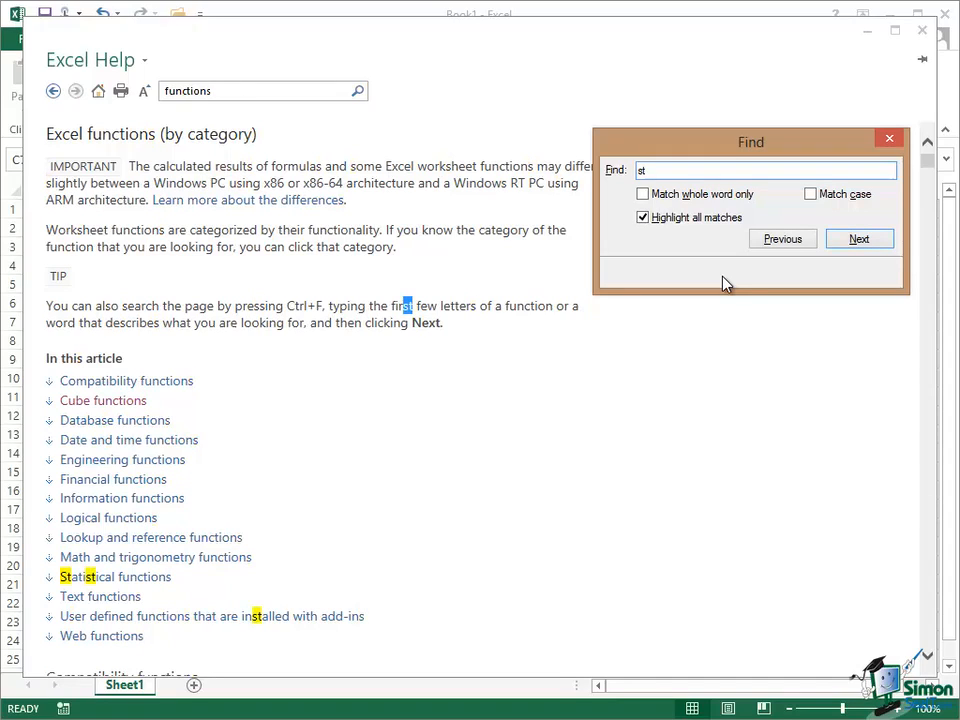
type("an")
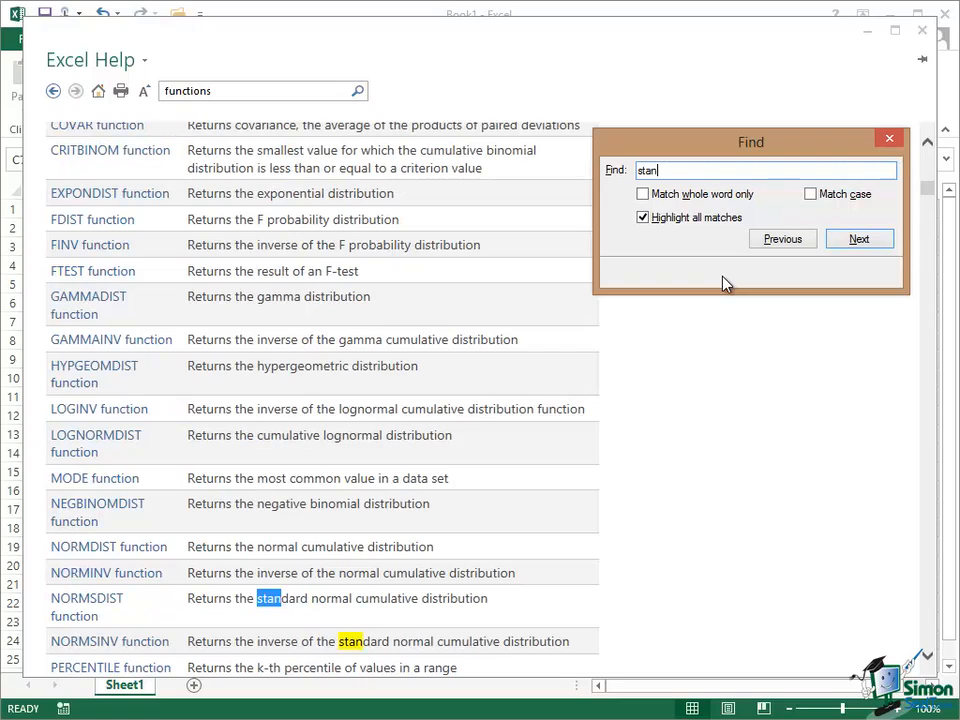
type("d")
left_click(859, 240)
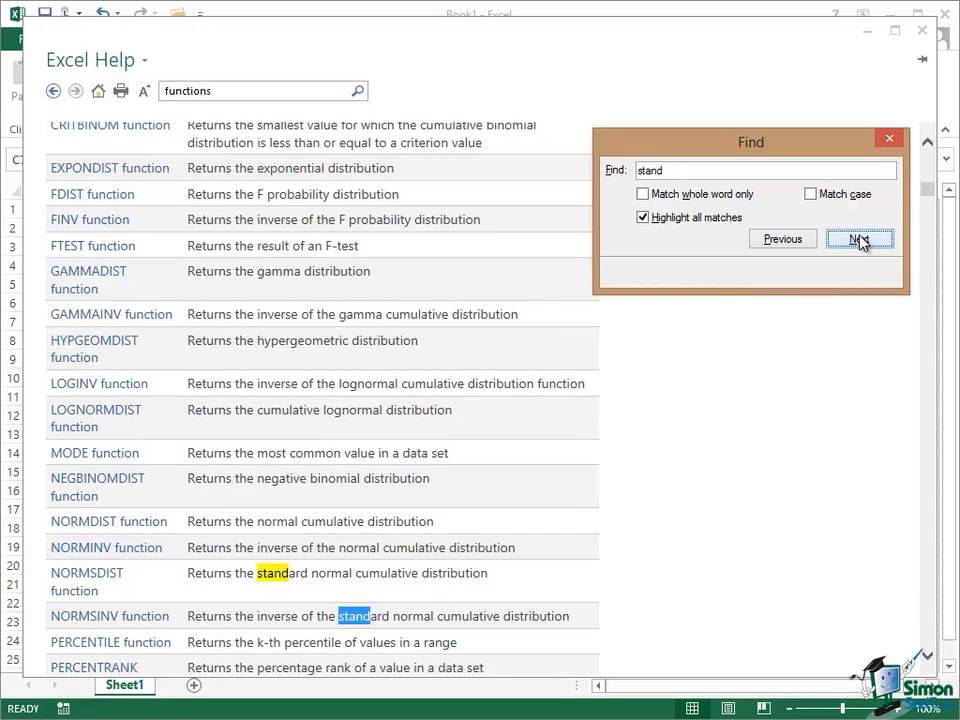
left_click(859, 240)
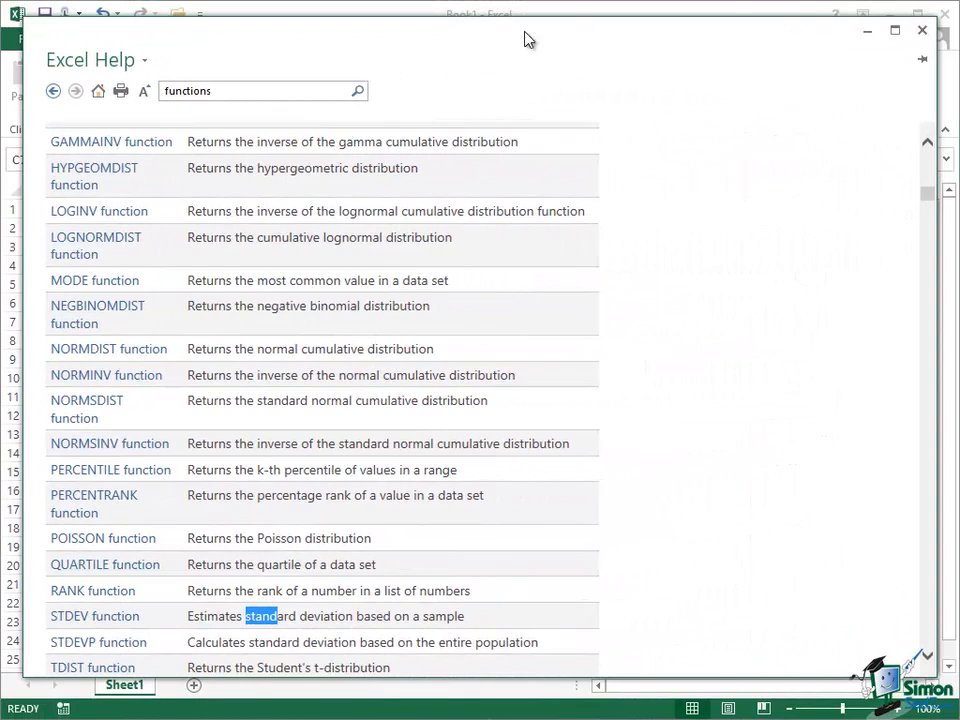
Return to the help search results, open "Excel functions (alphabetical)" and jump to the functions starting with H.
left_click(54, 92)
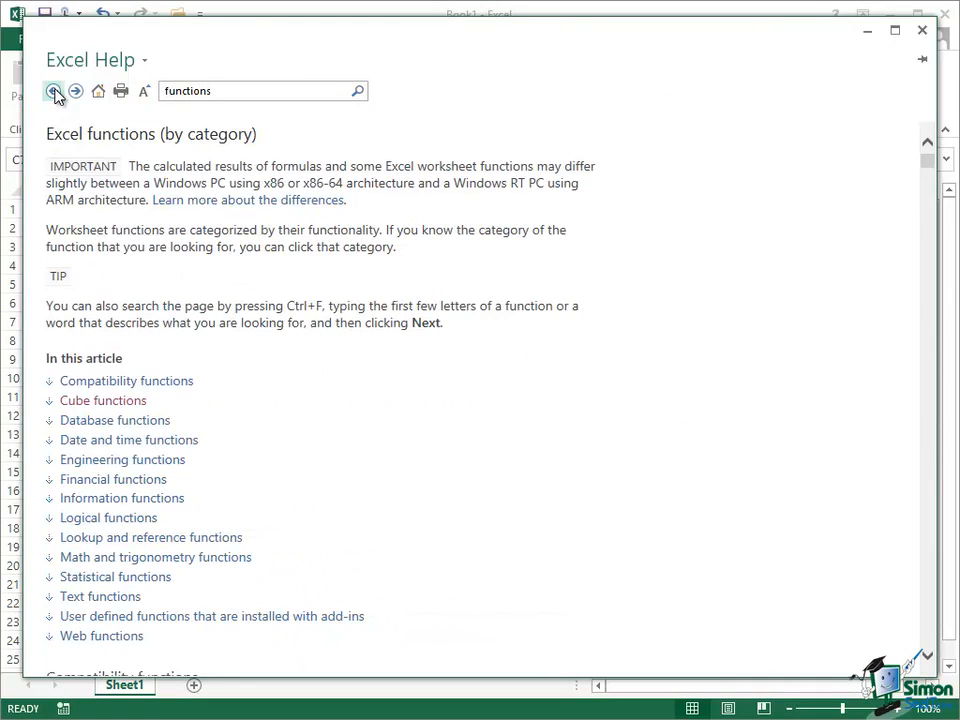
left_click(54, 92)
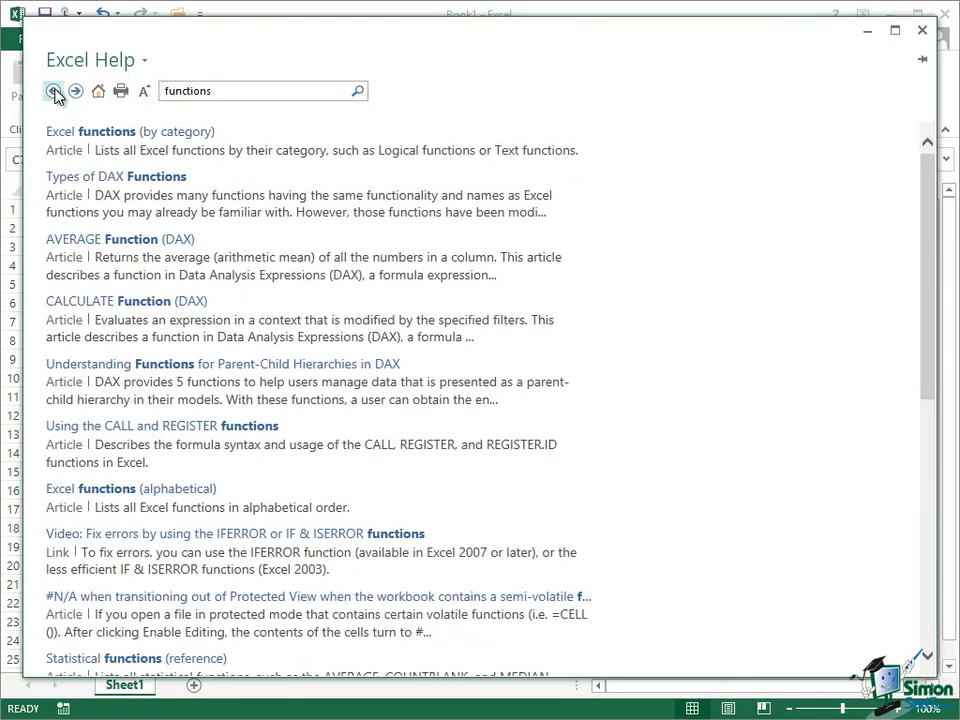
left_click(165, 493)
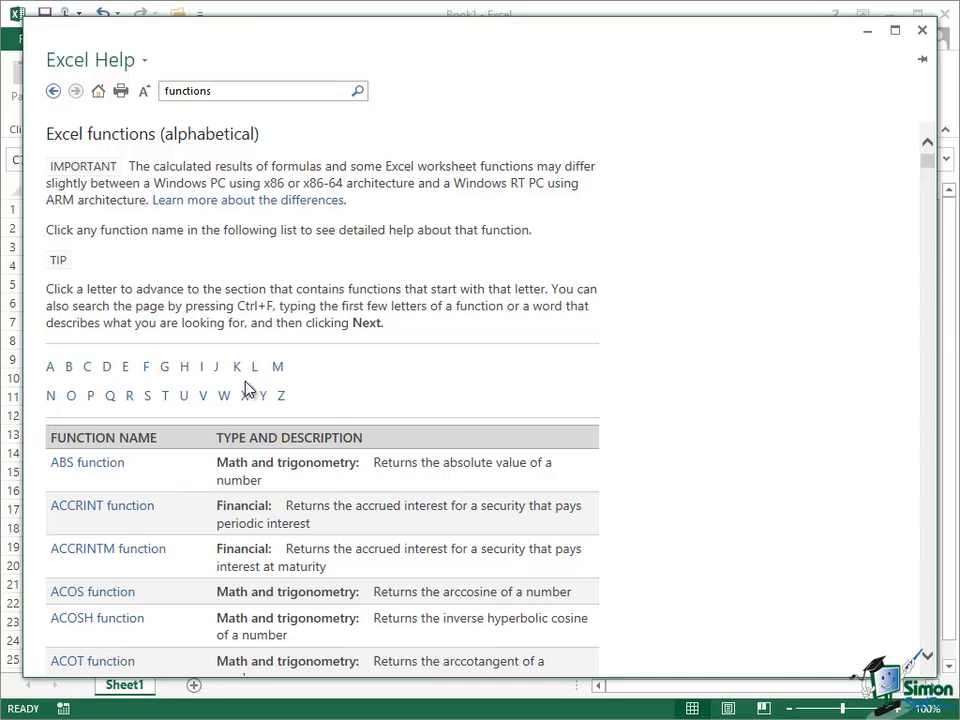
left_click(184, 368)
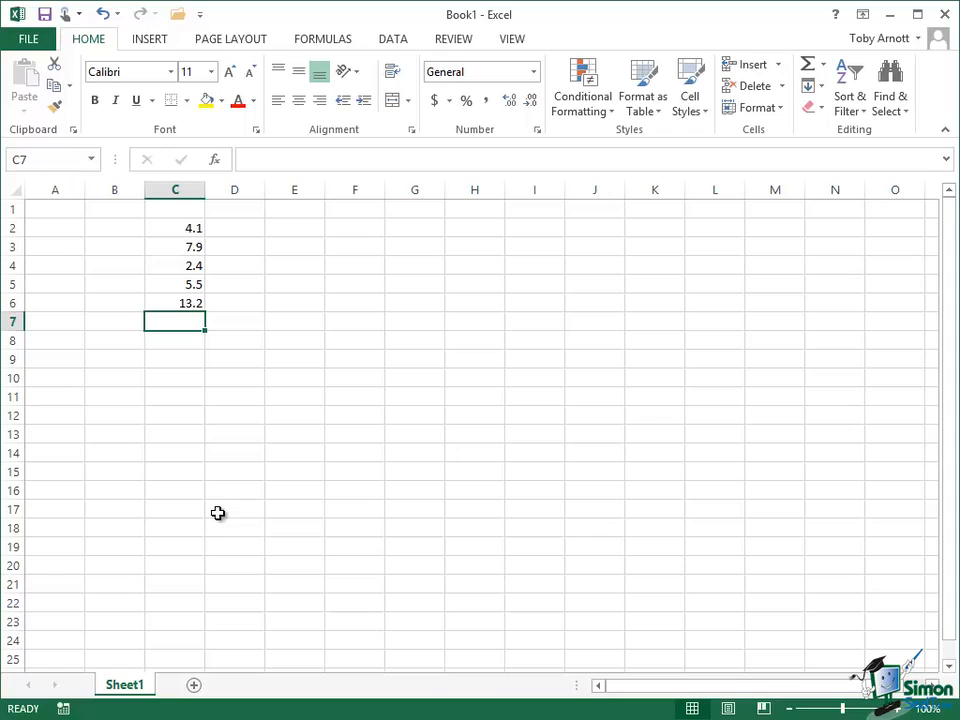
Look through the numbers in cells C2 to C6 of Sheet1.
left_click(182, 229)
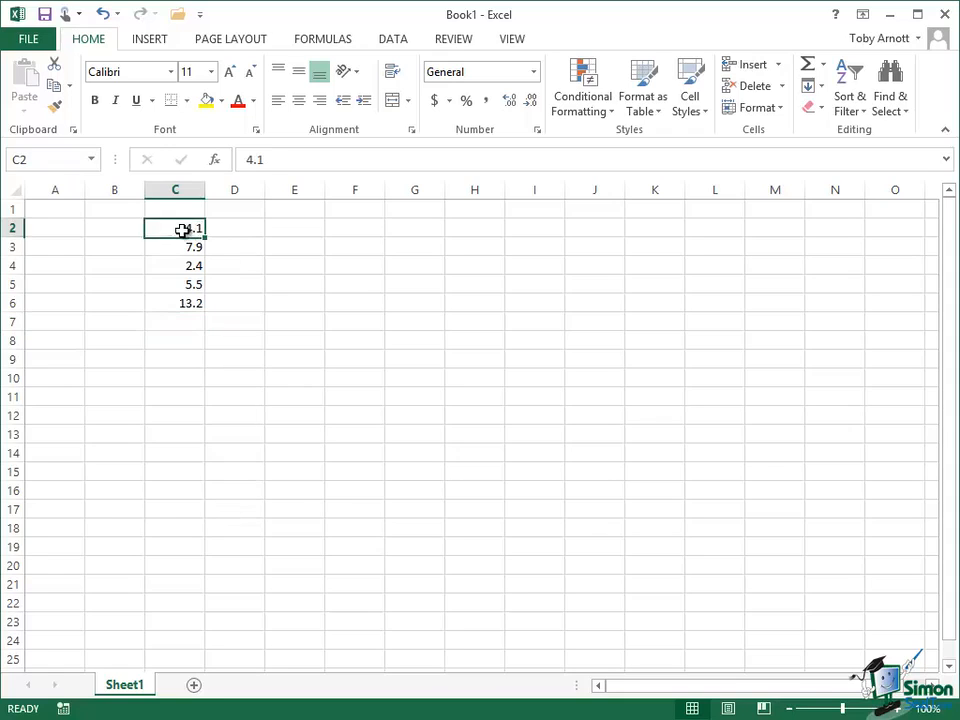
left_click(180, 267)
left_click(180, 282)
left_click(184, 304)
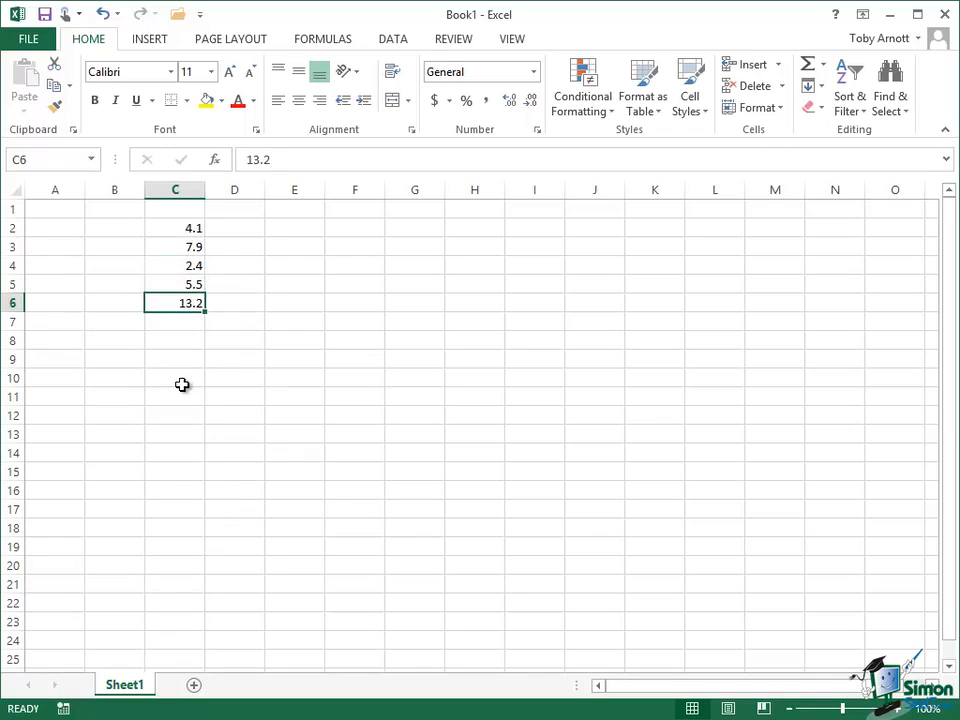
Enter the formula =SUM(3.0,5.2) in cell C7.
left_click(178, 321)
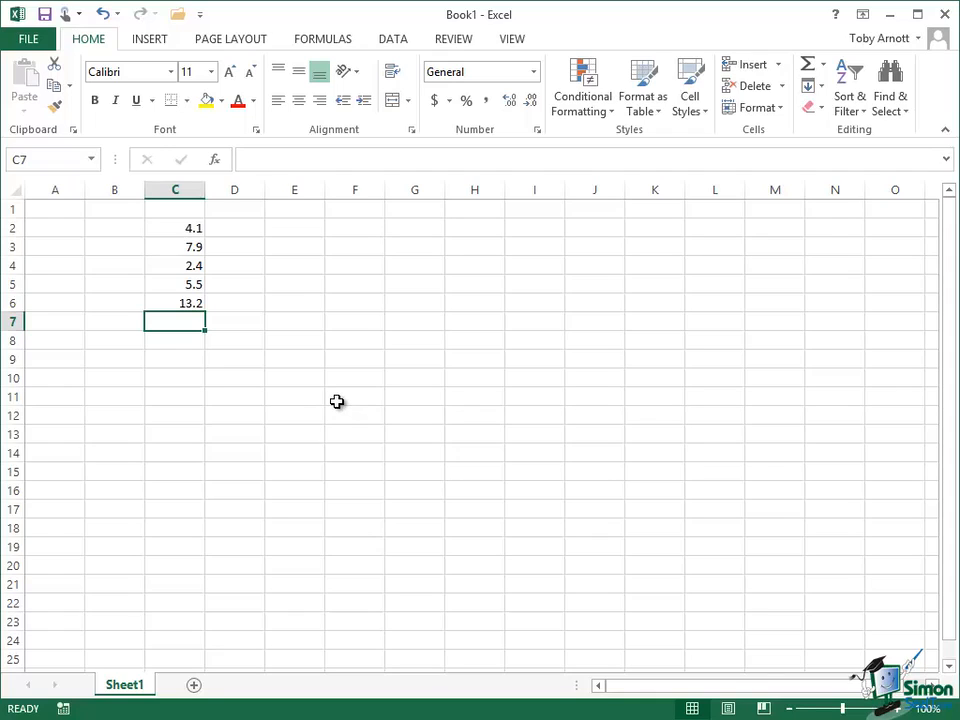
left_click(259, 158)
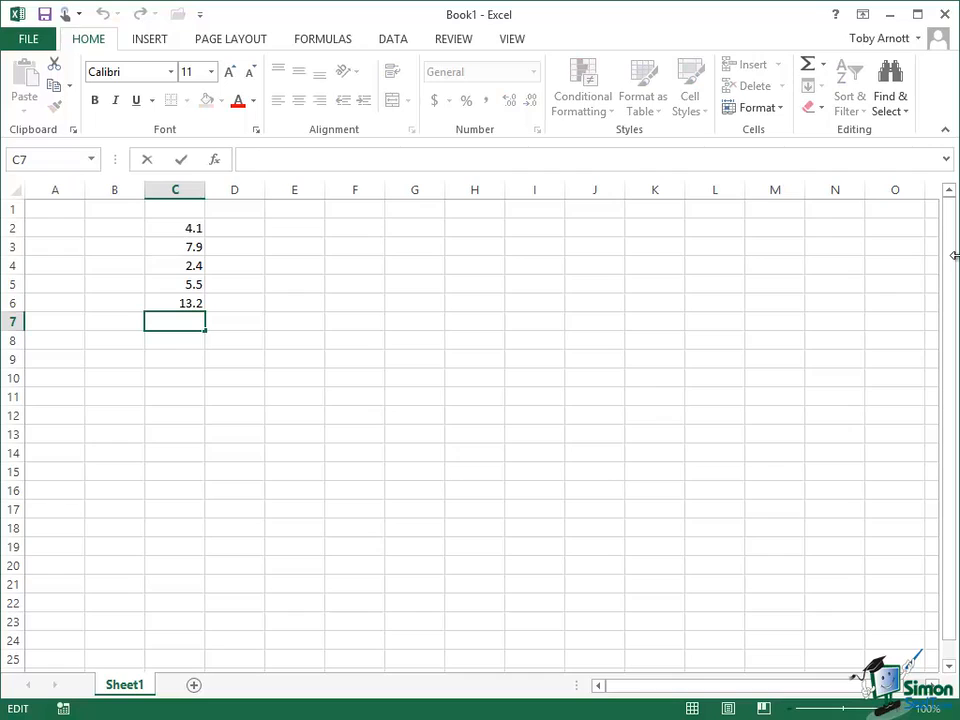
type("=")
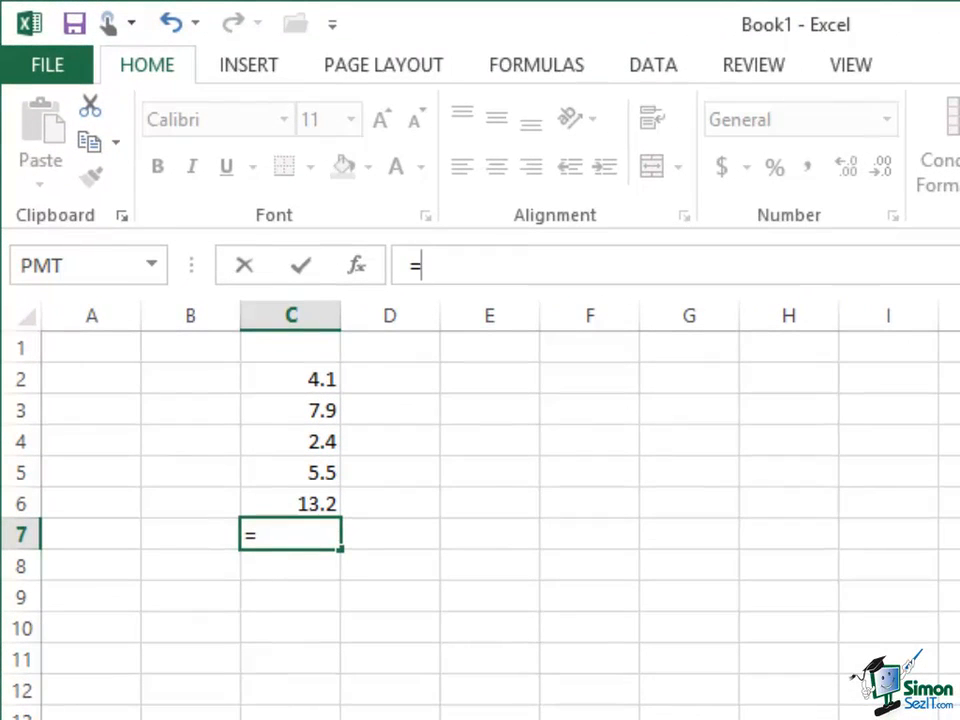
type("SUM")
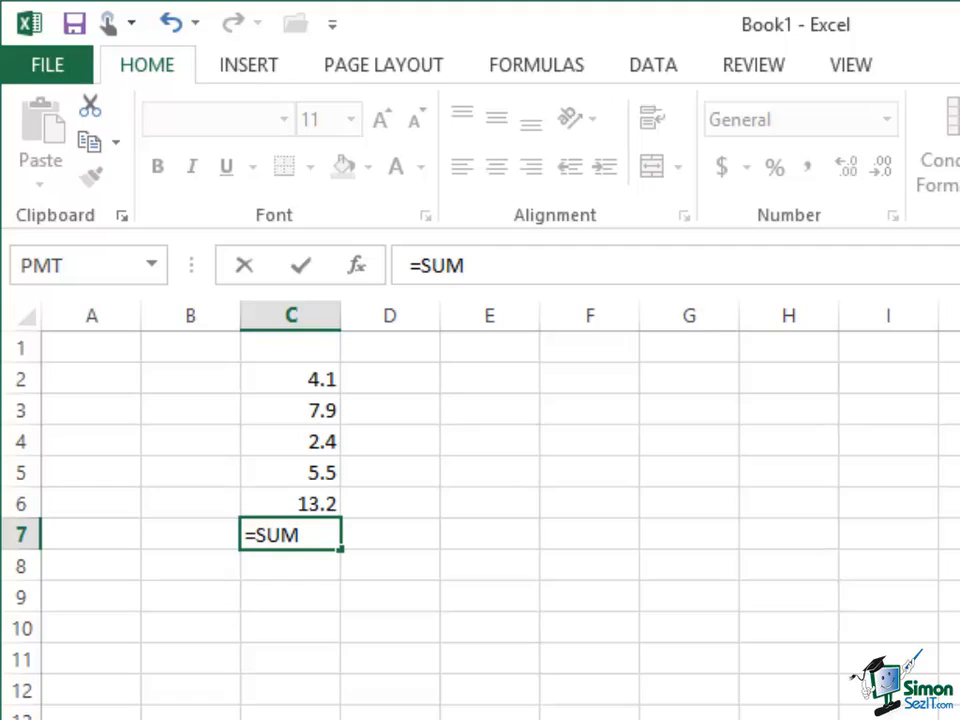
type("(")
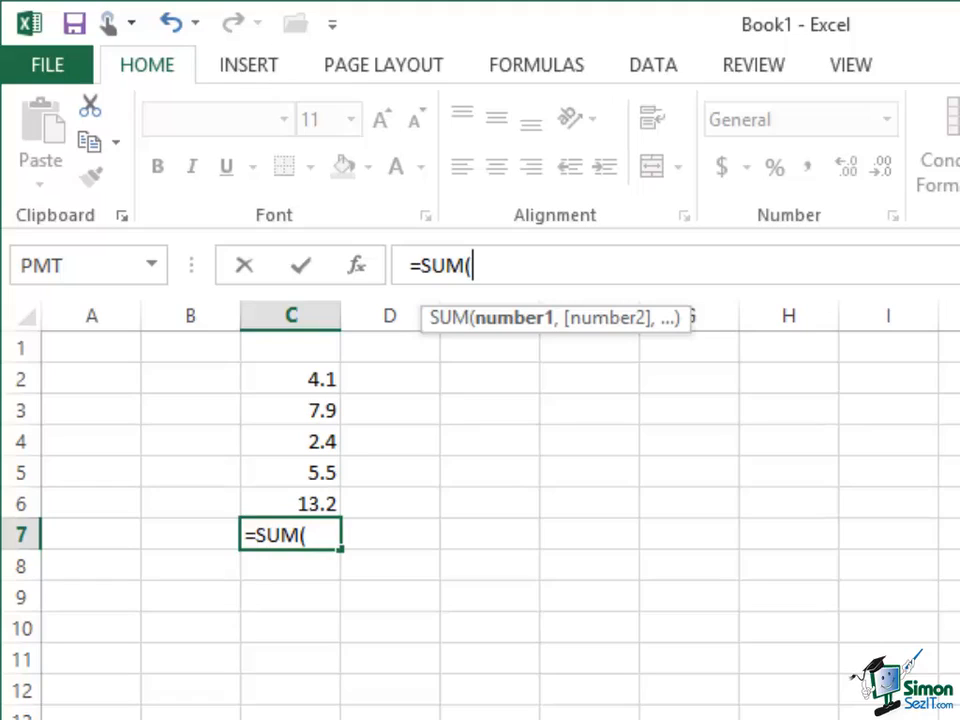
type("3.0")
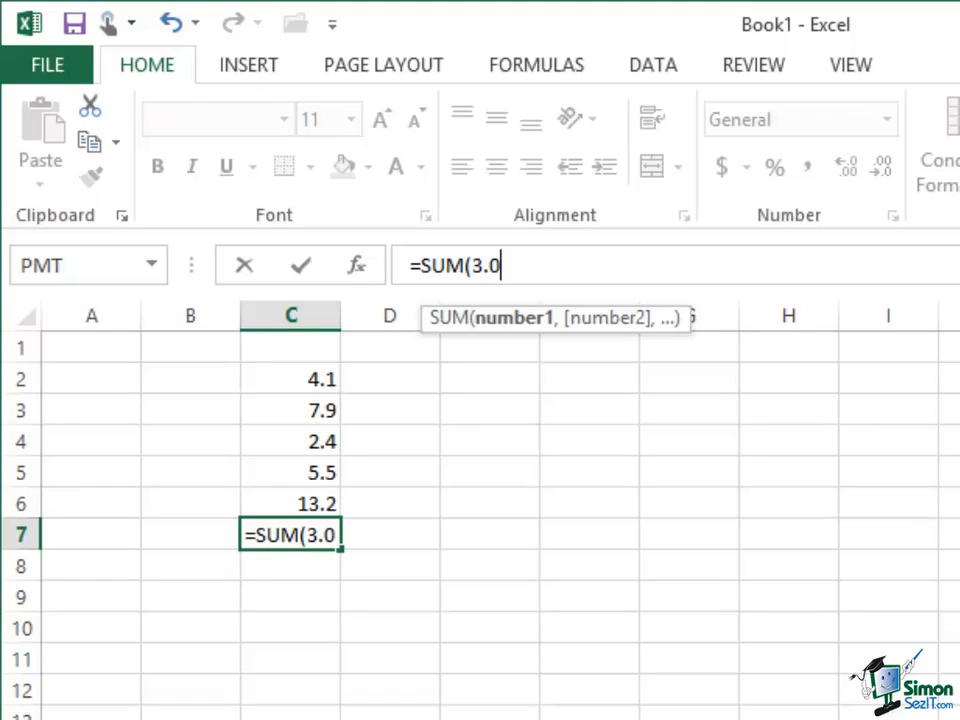
type(",")
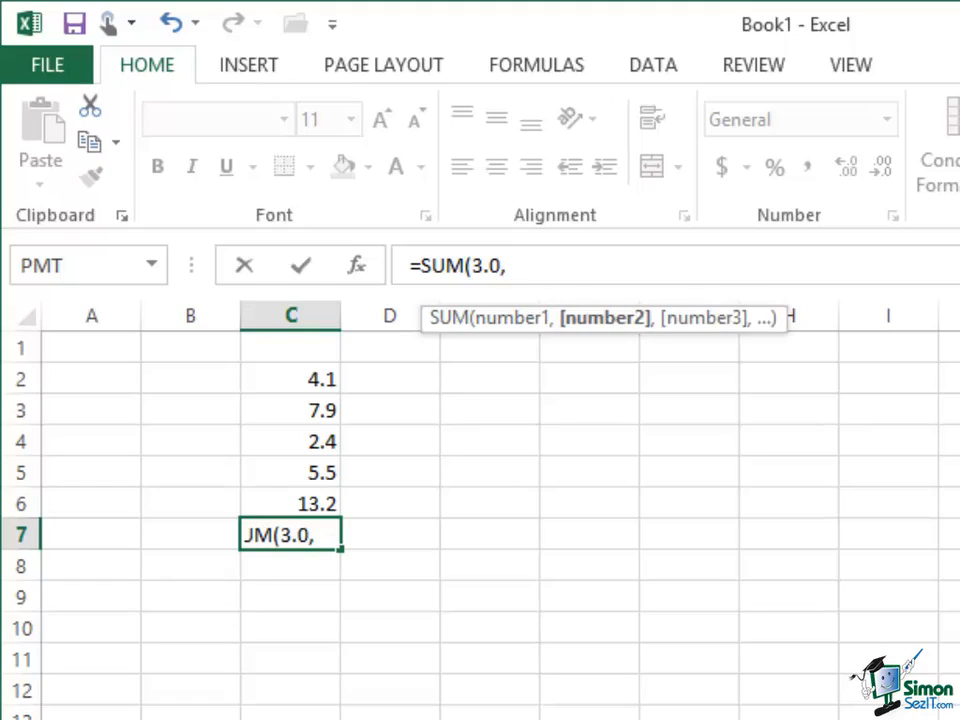
type("5.2")
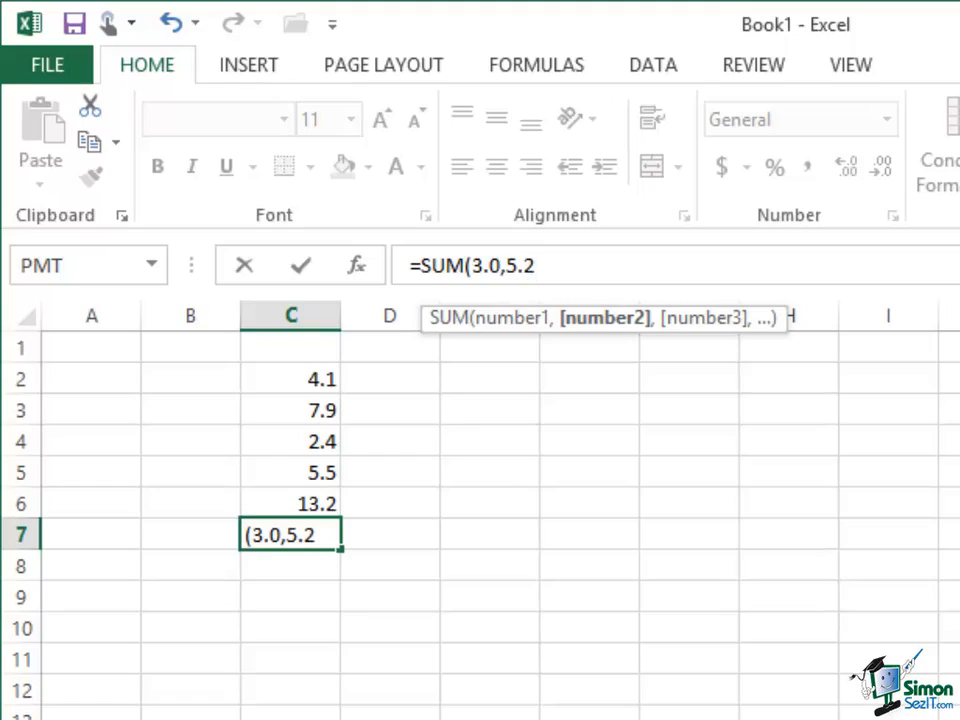
type(")")
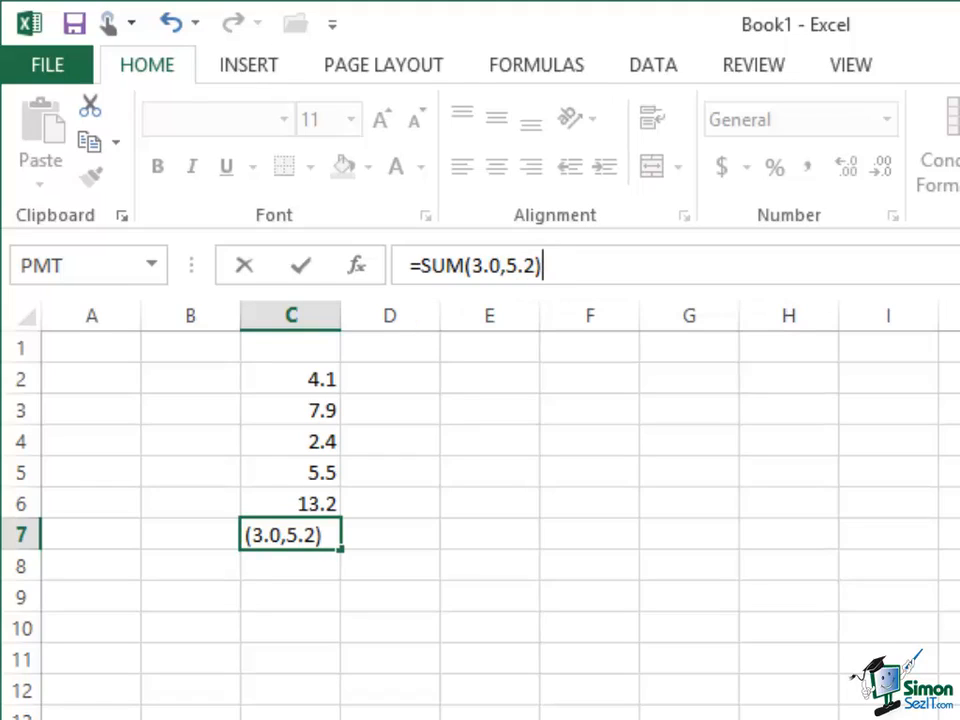
left_click(303, 266)
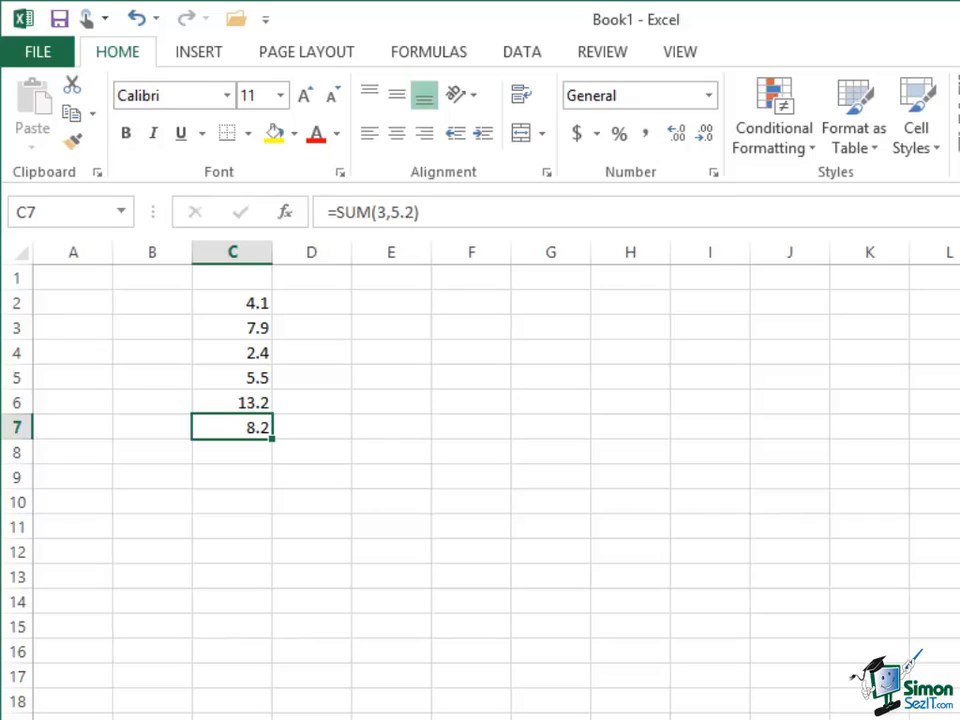
Replace the number arguments of the SUM formula in C7 so that it reads =SUM(C2,C3,C4,C5,C6).
left_click(404, 213)
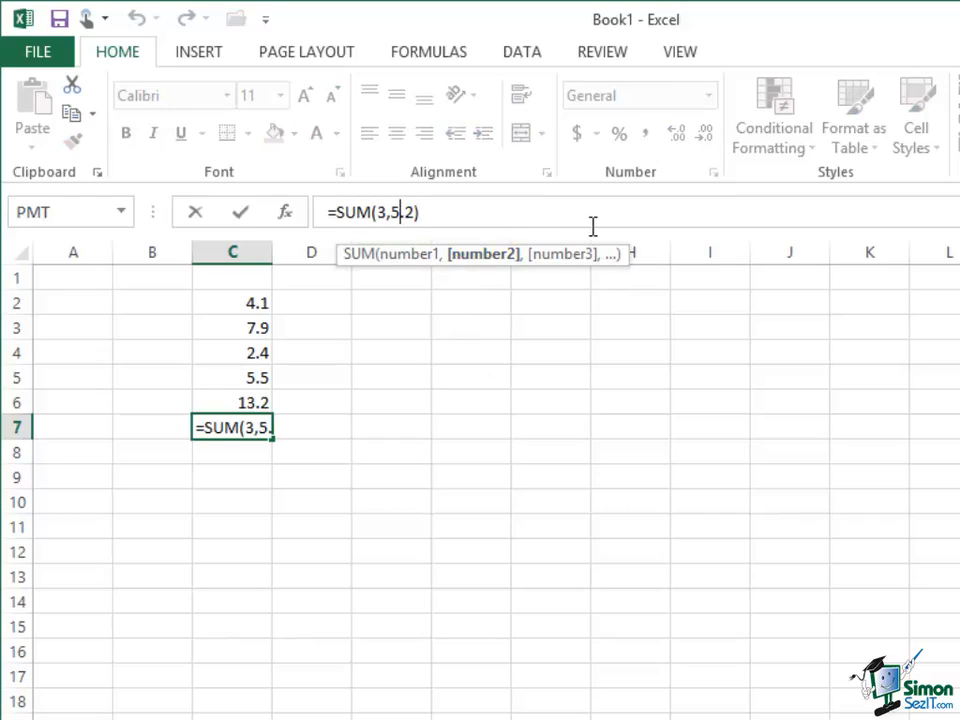
key("Right")
key("Right")
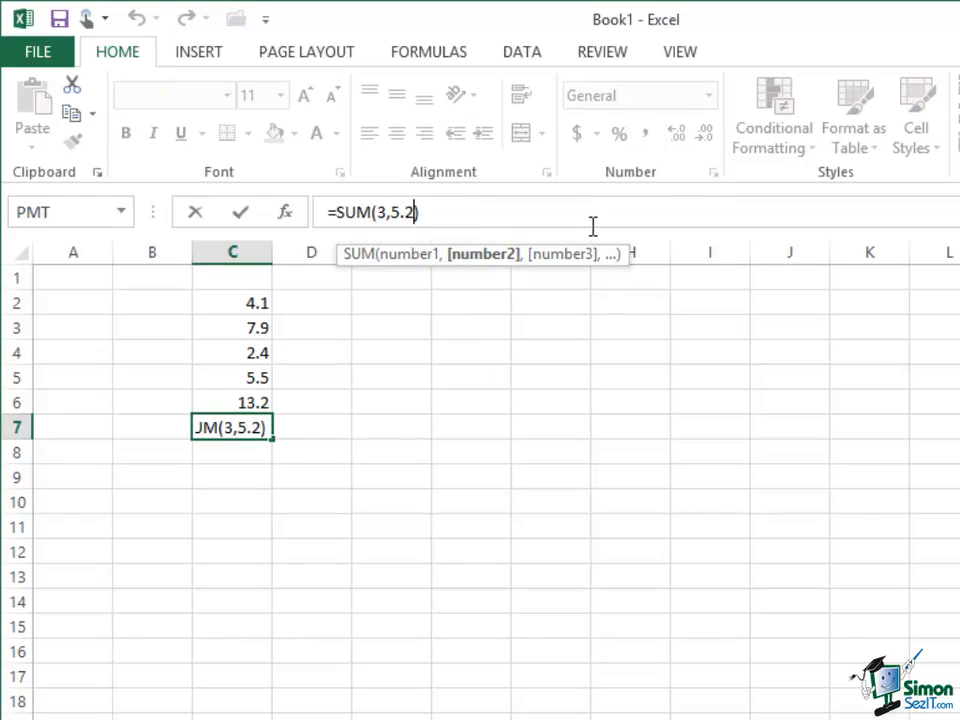
key("BackSpace")
key("BackSpace")
key("BackSpace")
key("BackSpace")
key("BackSpace")
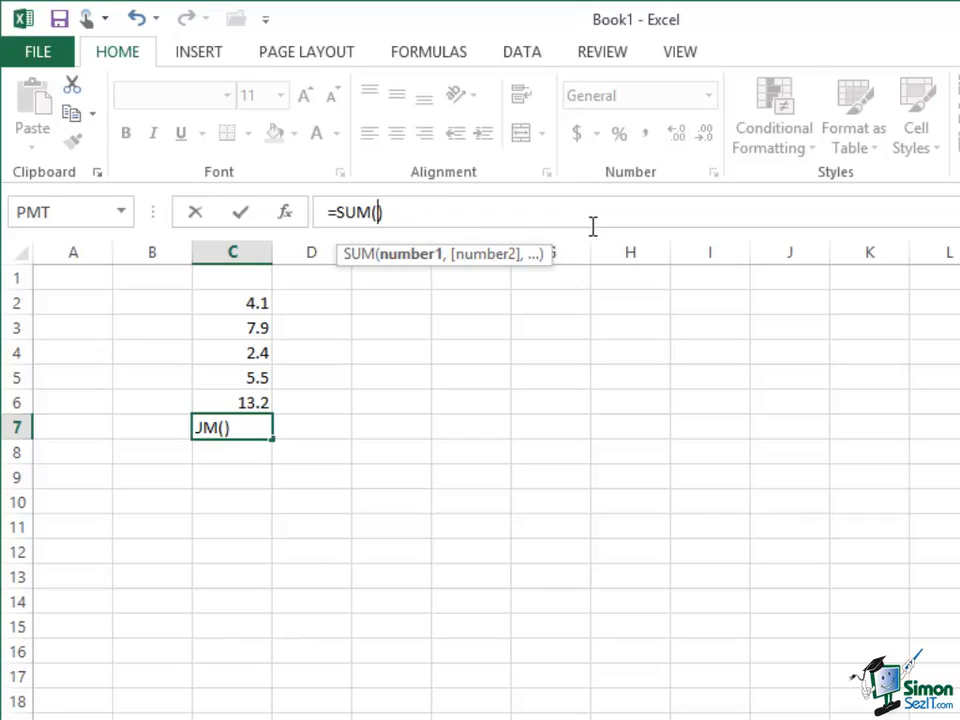
type("C2,")
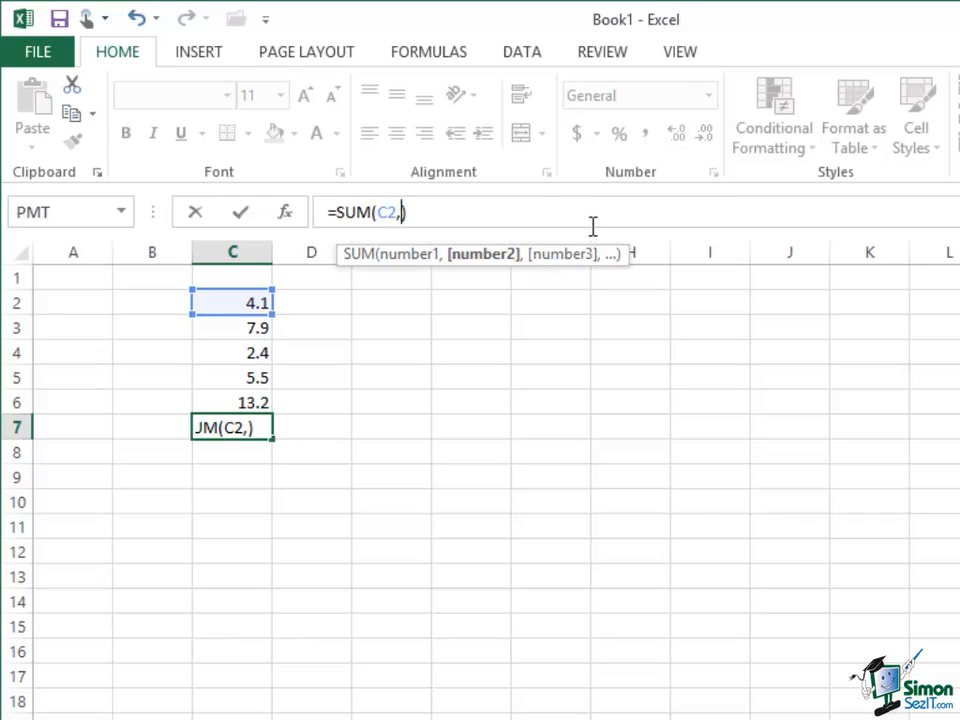
type("C3,")
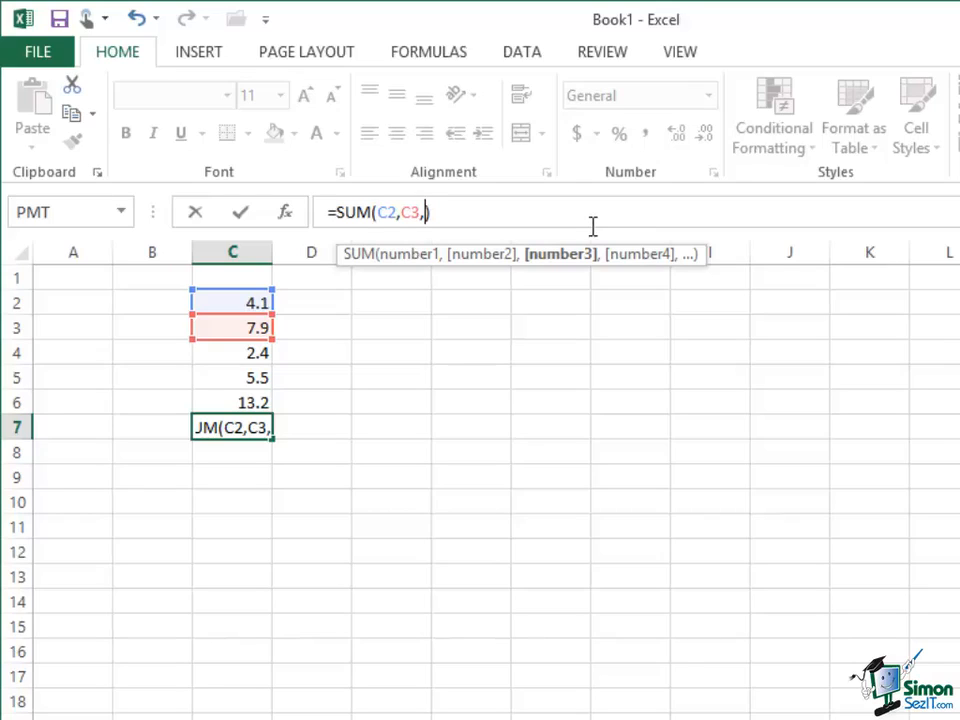
type("C4")
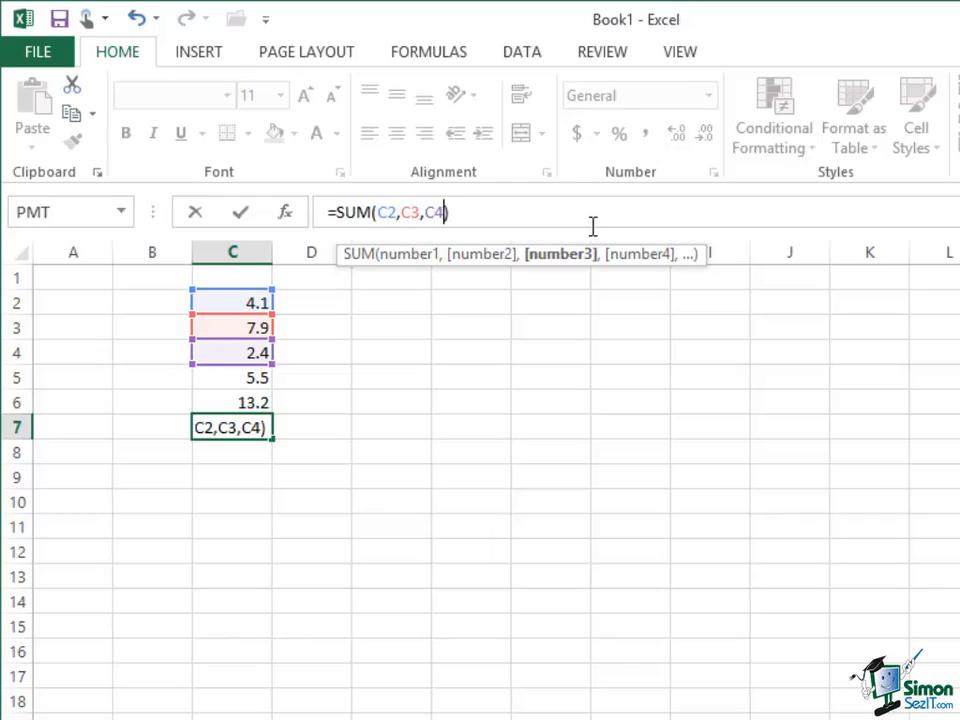
type(",")
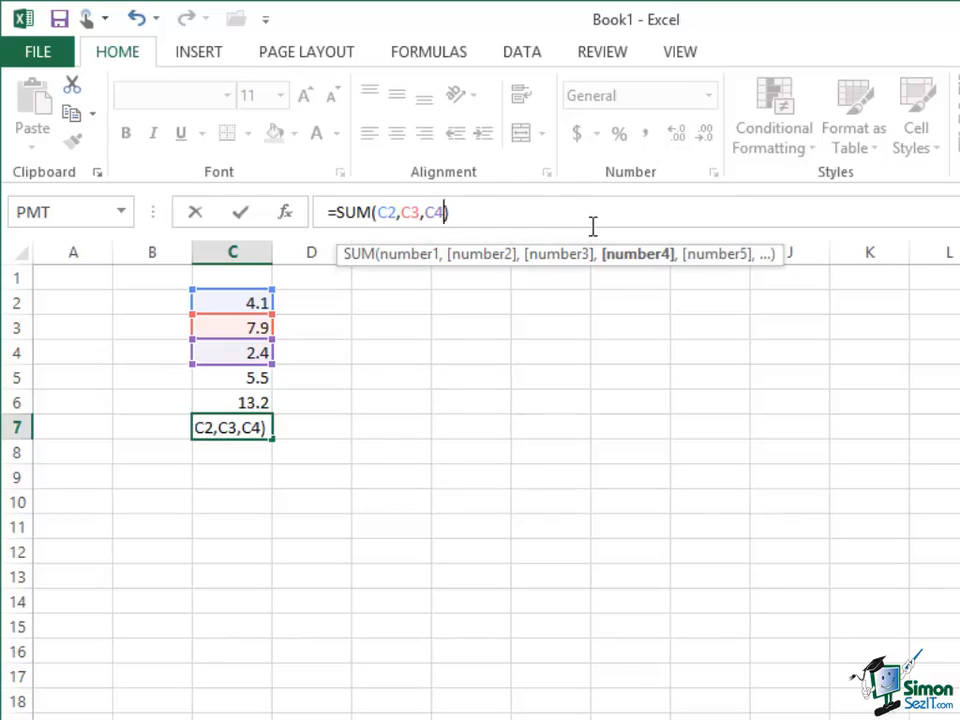
type(",C5")
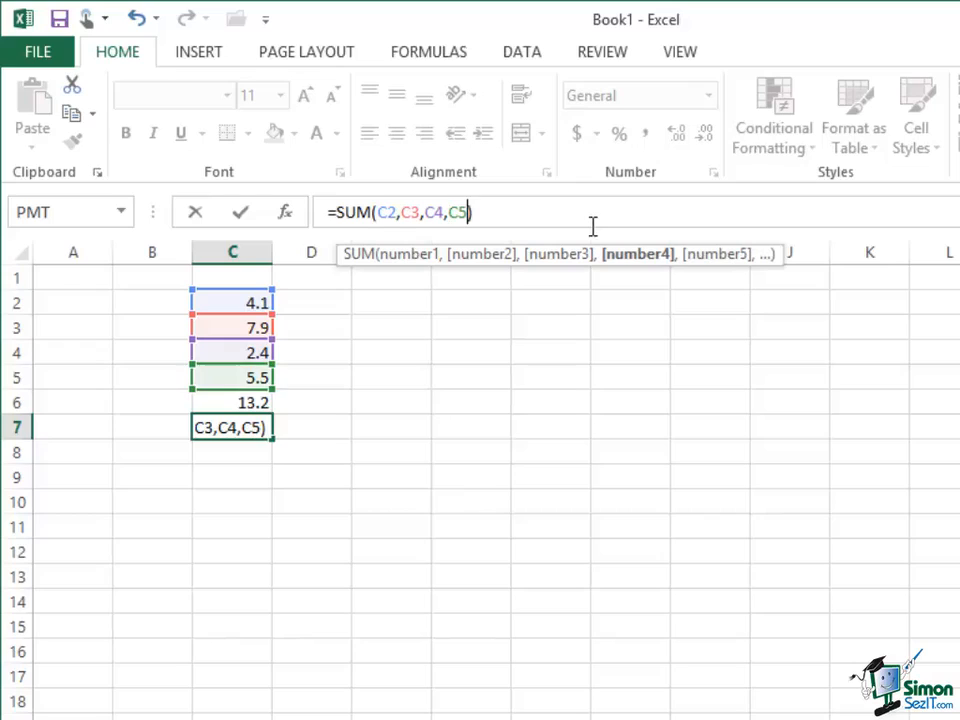
type(",C6")
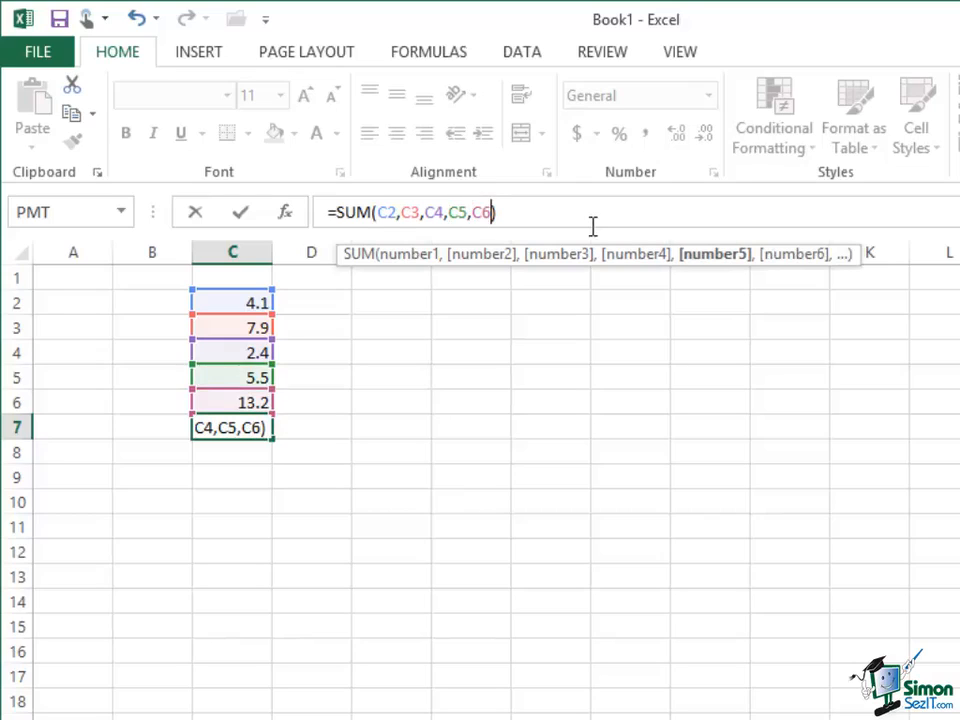
left_click(242, 219)
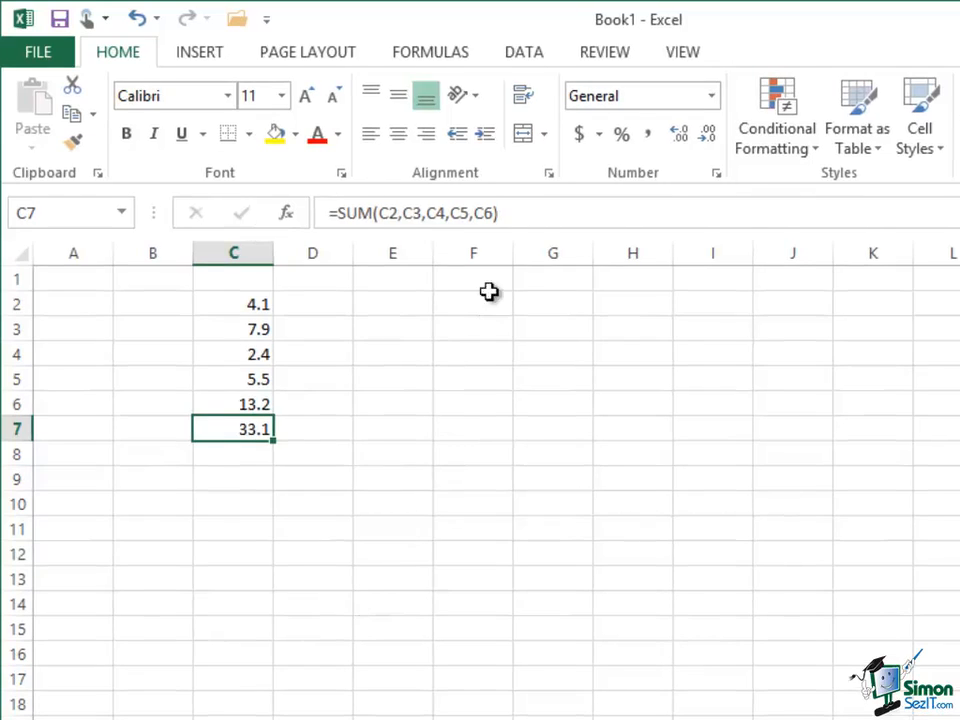
Replace the separate cell references in C7's SUM formula with the range C2:C4 and extend that range to C2:C6.
left_click(491, 213)
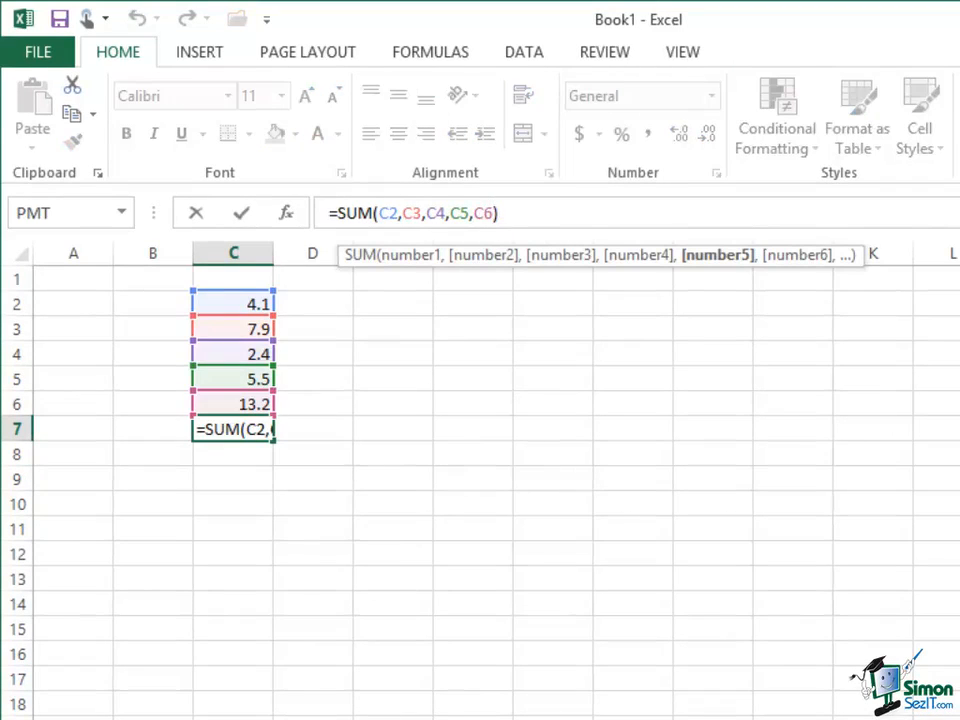
key("BackSpace")
key("BackSpace")
key("BackSpace")
key("BackSpace")
key("BackSpace")
key("BackSpace")
key("BackSpace")
key("BackSpace")
key("BackSpace")
key("BackSpace")
key("BackSpace")
key("BackSpace")
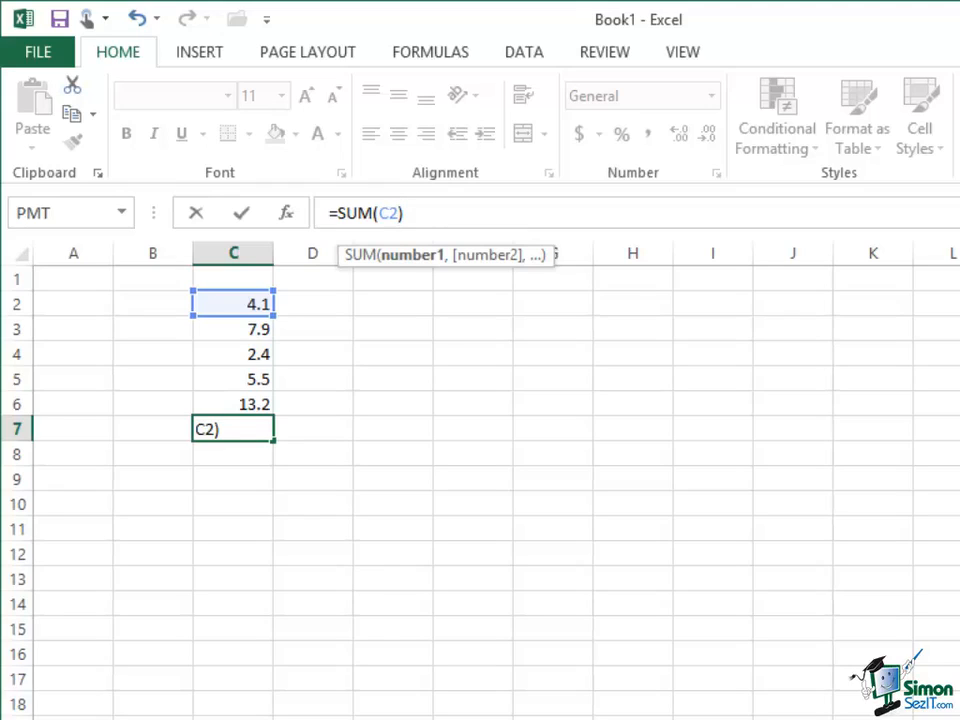
type(":C4")
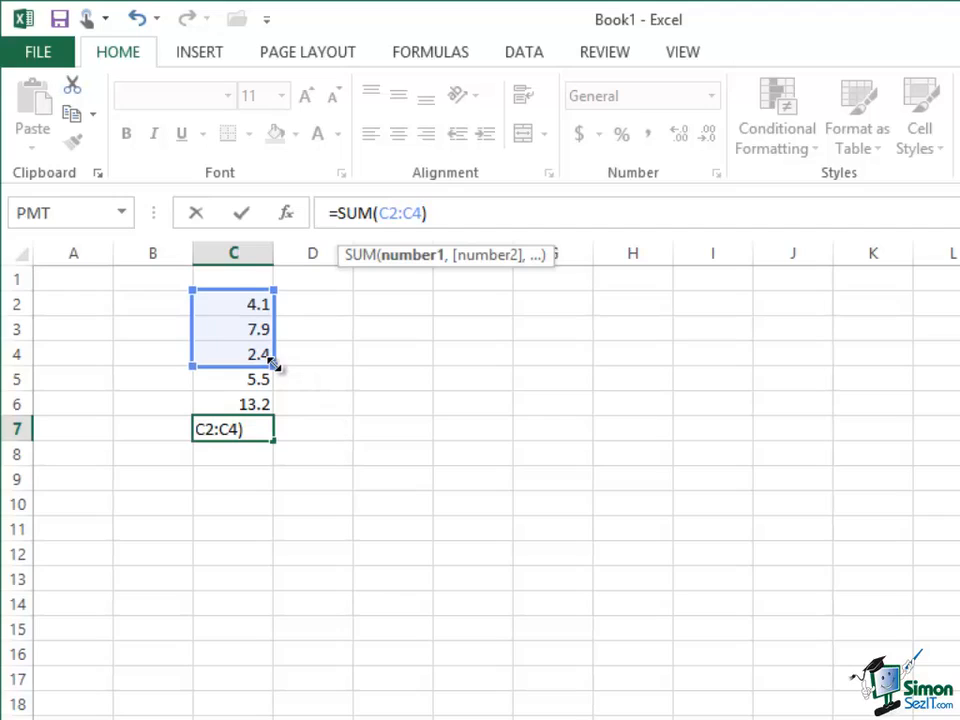
left_click_drag(271, 366, 289, 412)
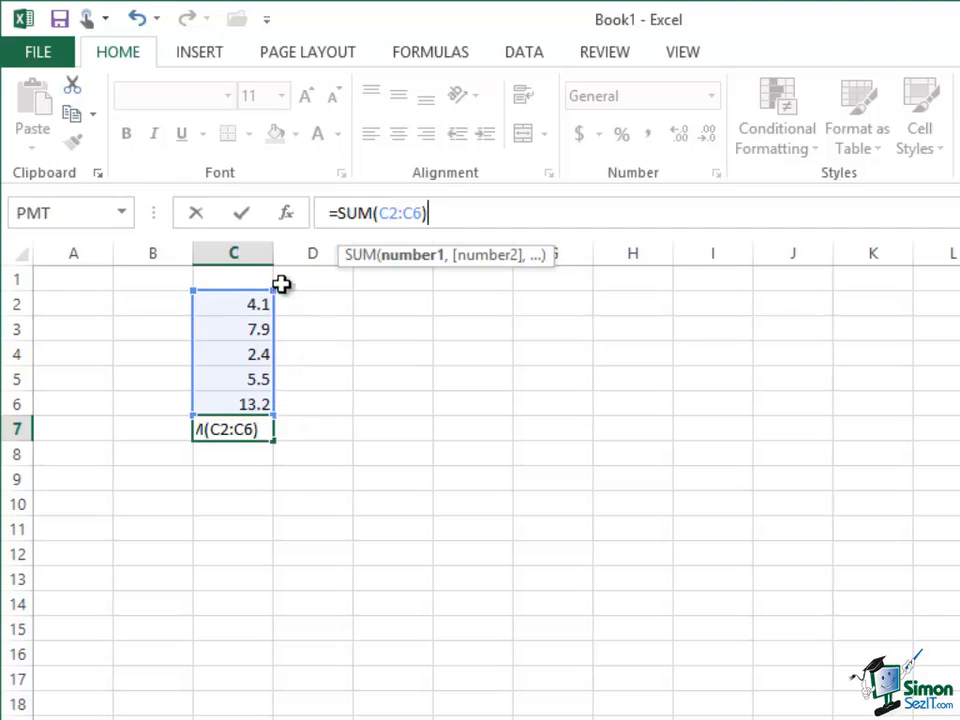
left_click(239, 214)
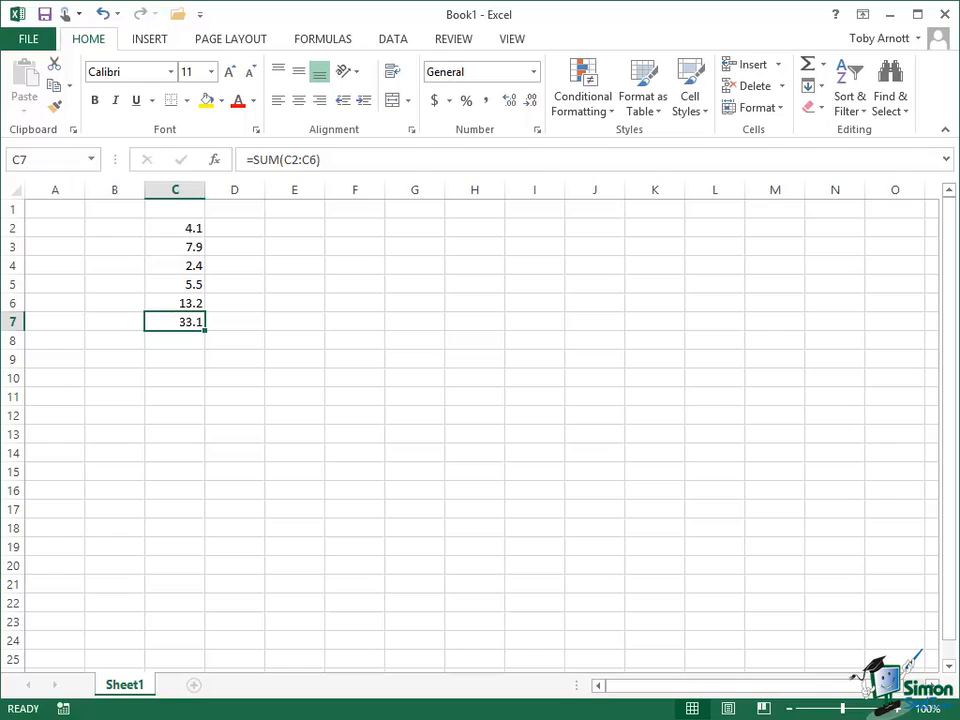
Switch the interface to touch mode and edit the SUM formula in C7 to try the touch handles of its range.
left_click(80, 17)
left_click(150, 146)
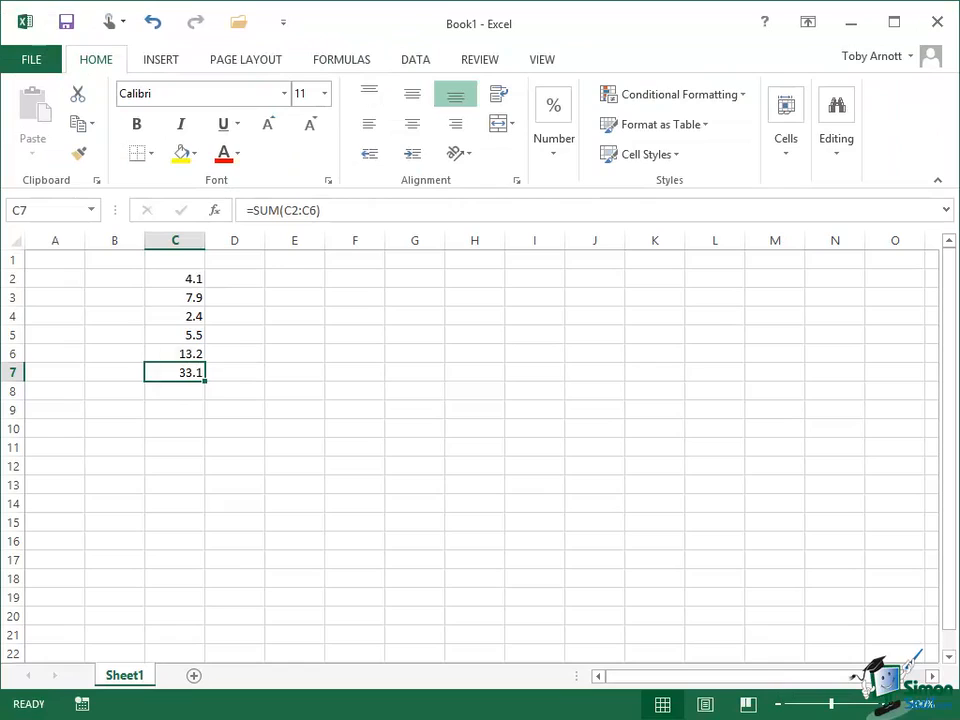
key("F2")
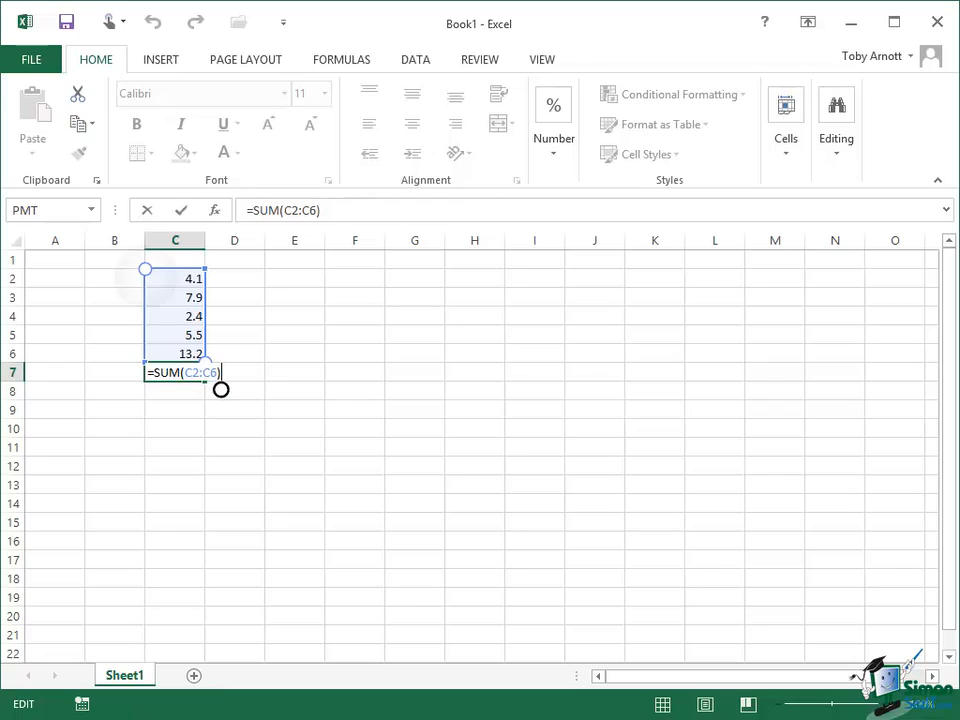
mouse_move(145, 268)
left_mouse_down()
mouse_move(145, 305)
mouse_move(145, 268)
left_mouse_up()
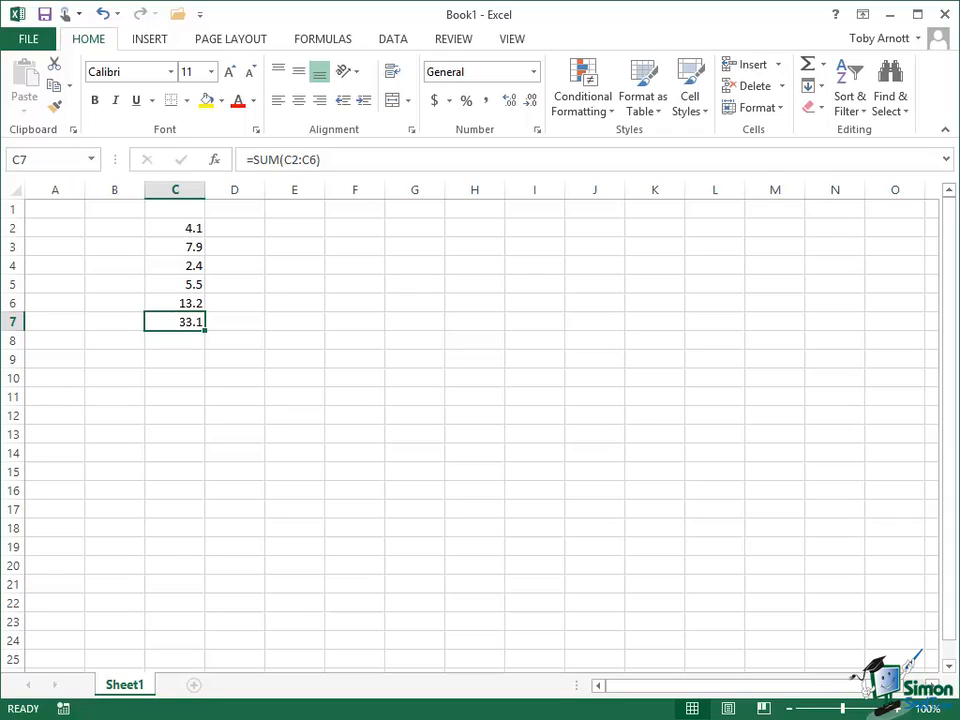
Enter the argument-free formula =PI() in cell F7.
left_click(345, 321)
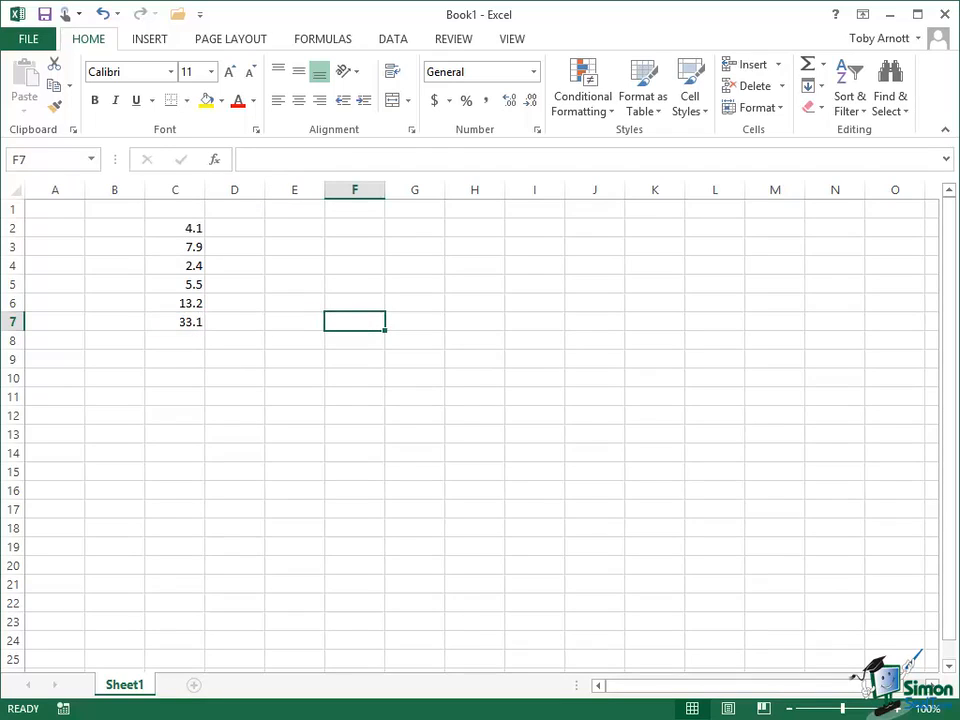
type("=PI()")
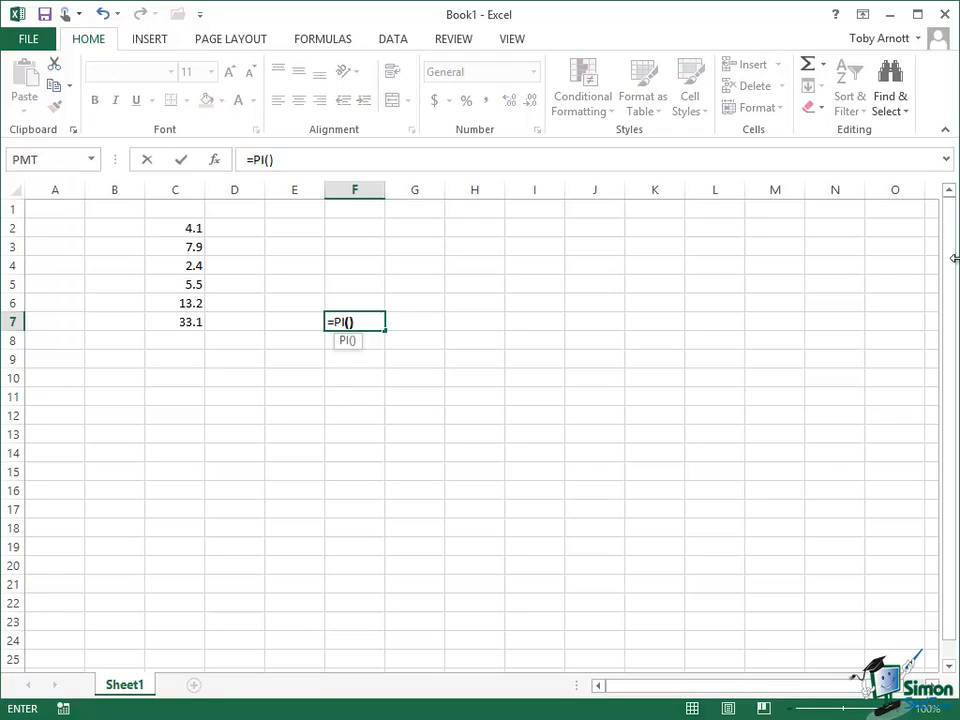
left_click(185, 163)
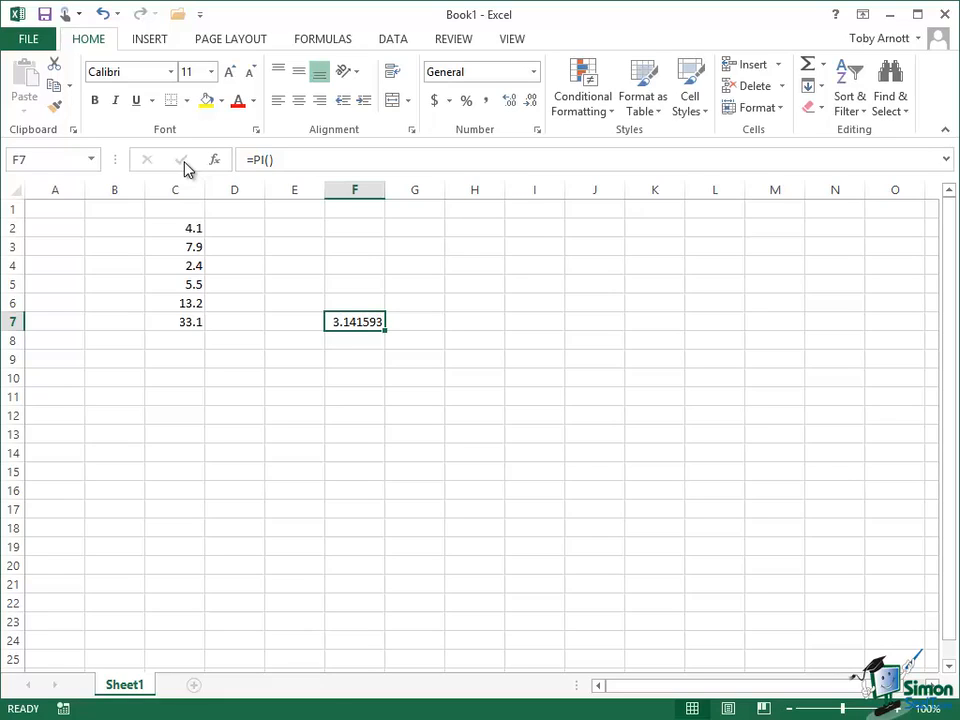
Enter the formula =sum (3,4.5) in cell G4, with a space between the function name and the opening bracket.
left_click(414, 266)
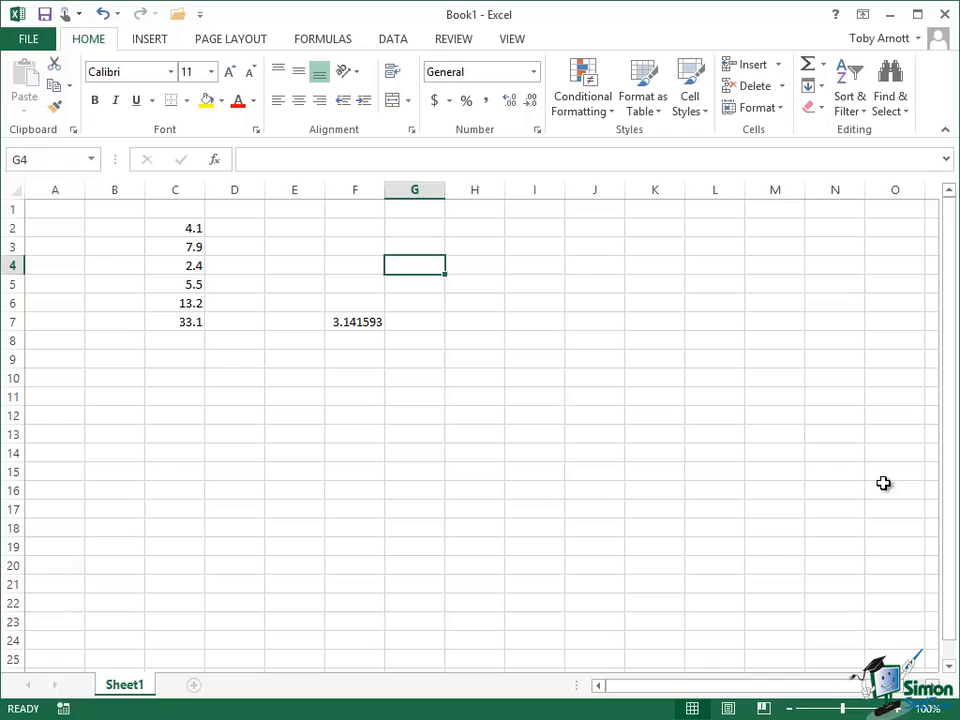
type("=")
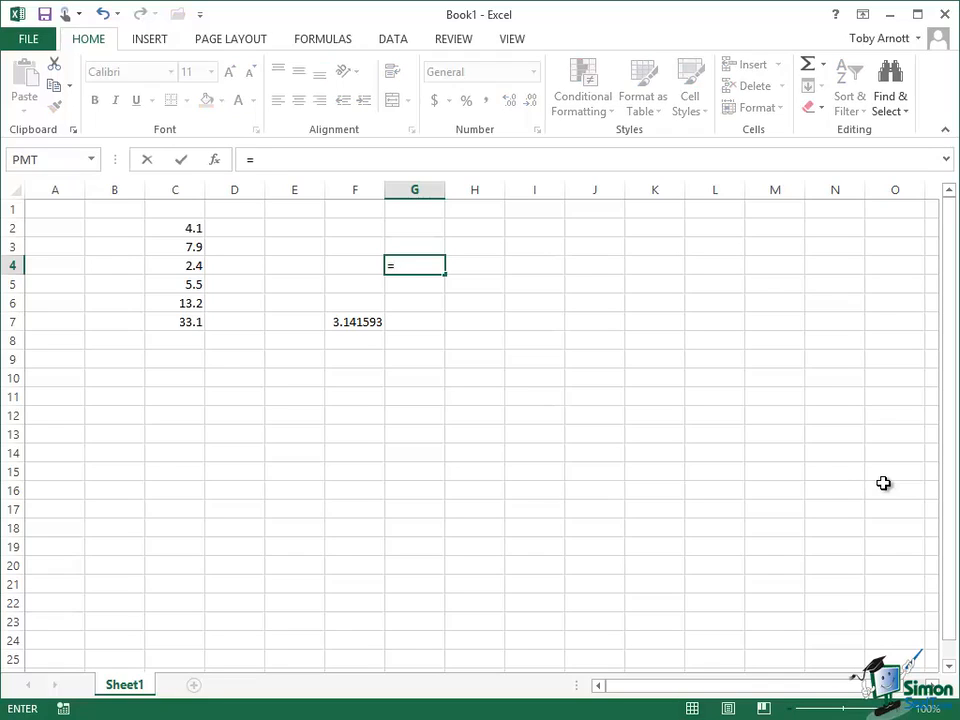
type("sum (")
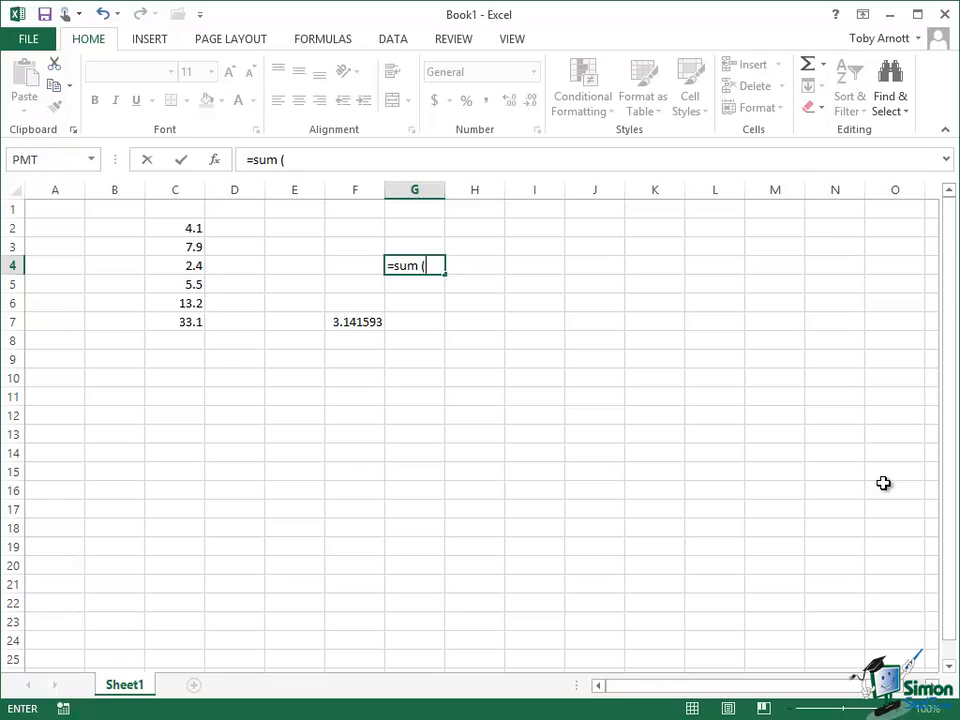
type("3,4.5)")
left_click(181, 163)
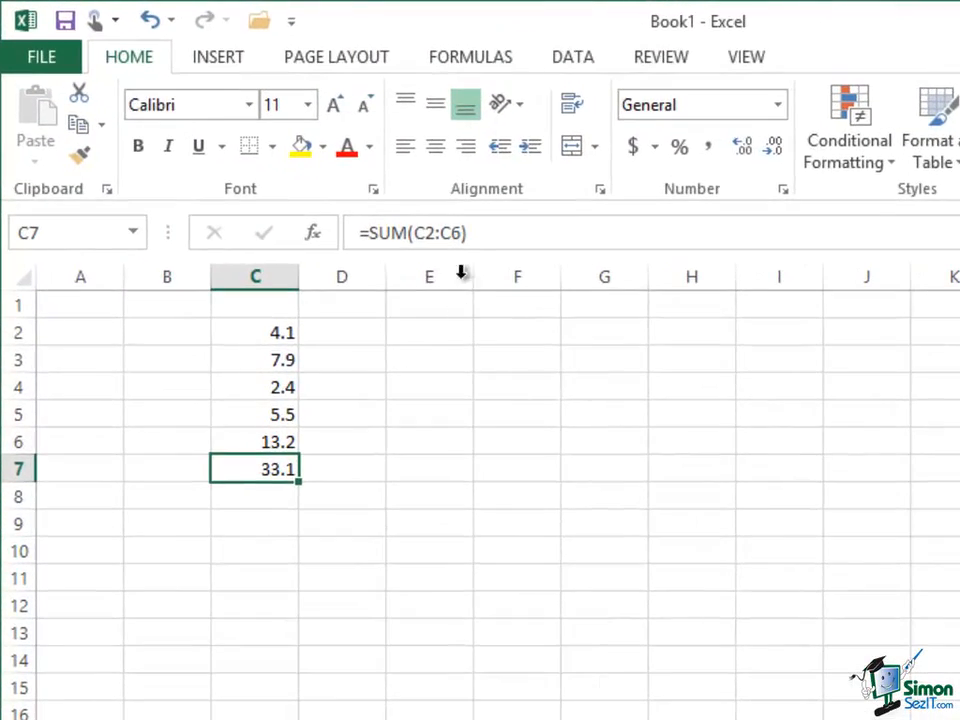
Add PI() as a second argument to the SUM formula in C7 so that it reads =SUM(C2:C6,PI()).
left_click(464, 231)
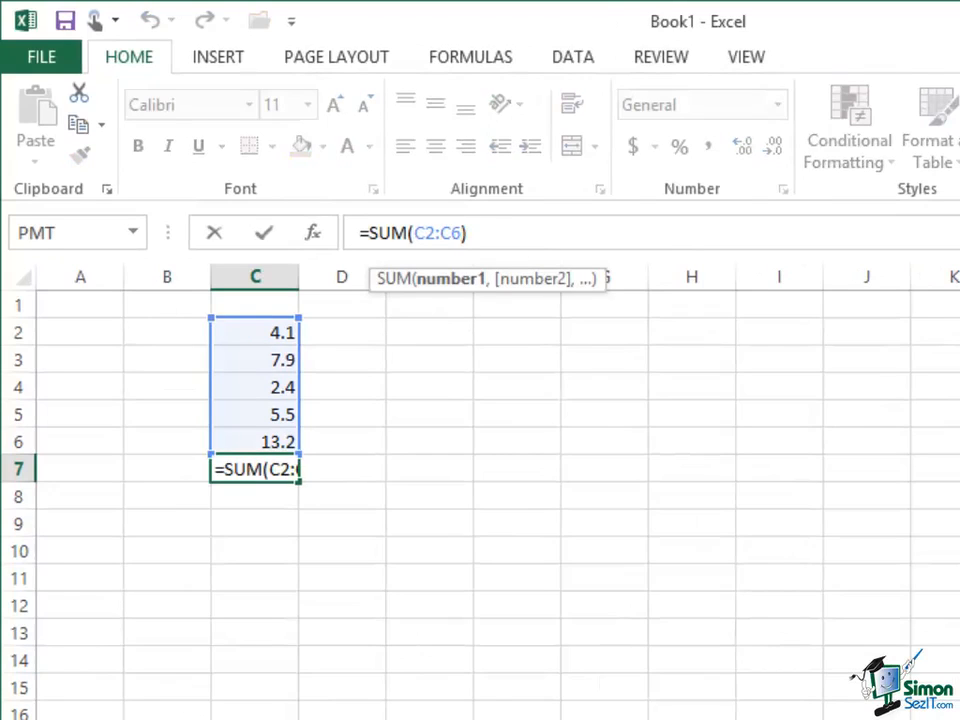
type(",P")
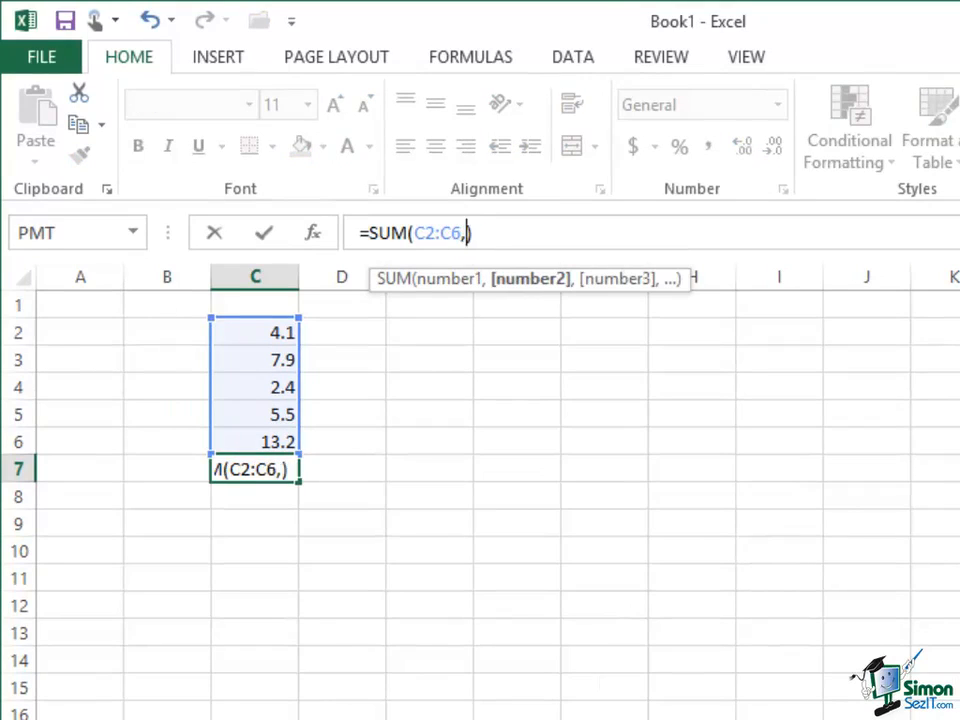
type("I()")
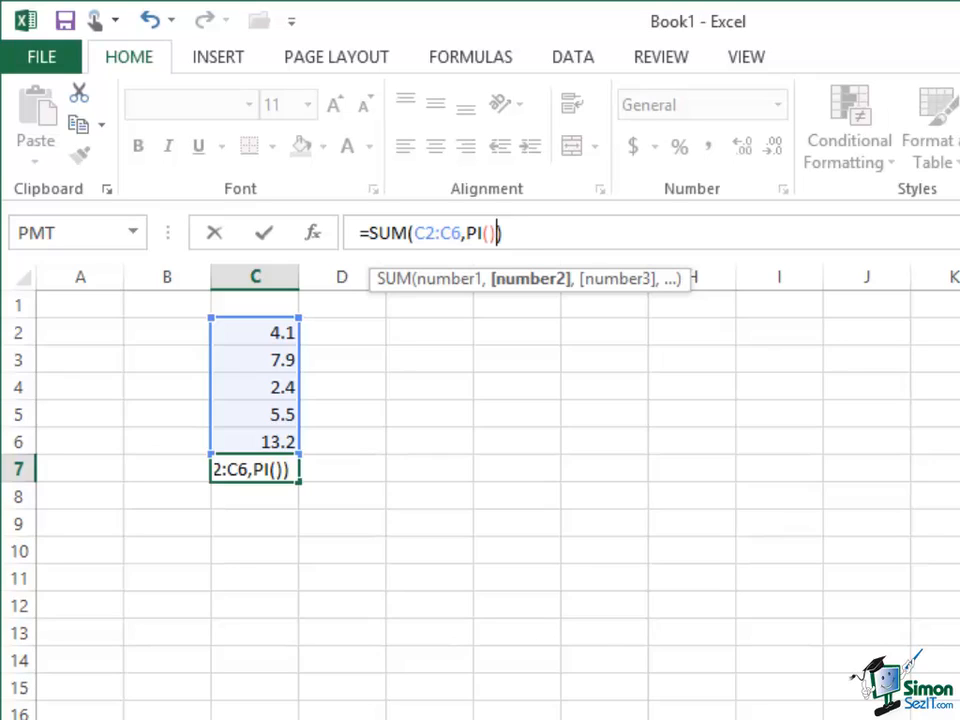
left_click(266, 236)
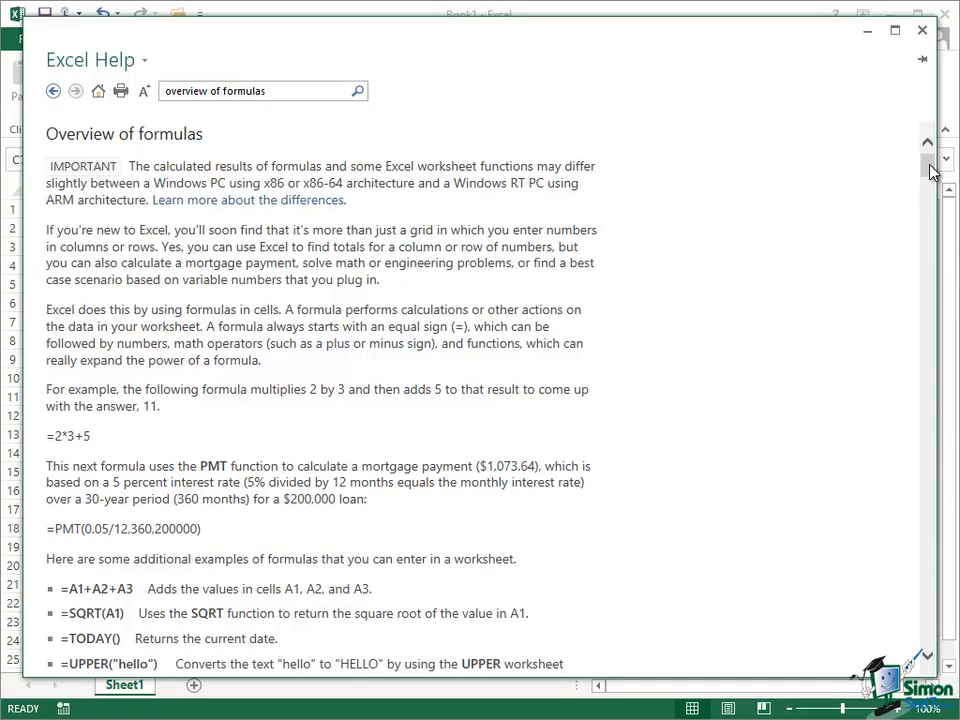
Look through the help article "Overview of formulas" and the function list in "Compatibility functions (reference)".
left_click_drag(930, 167, 957, 336)
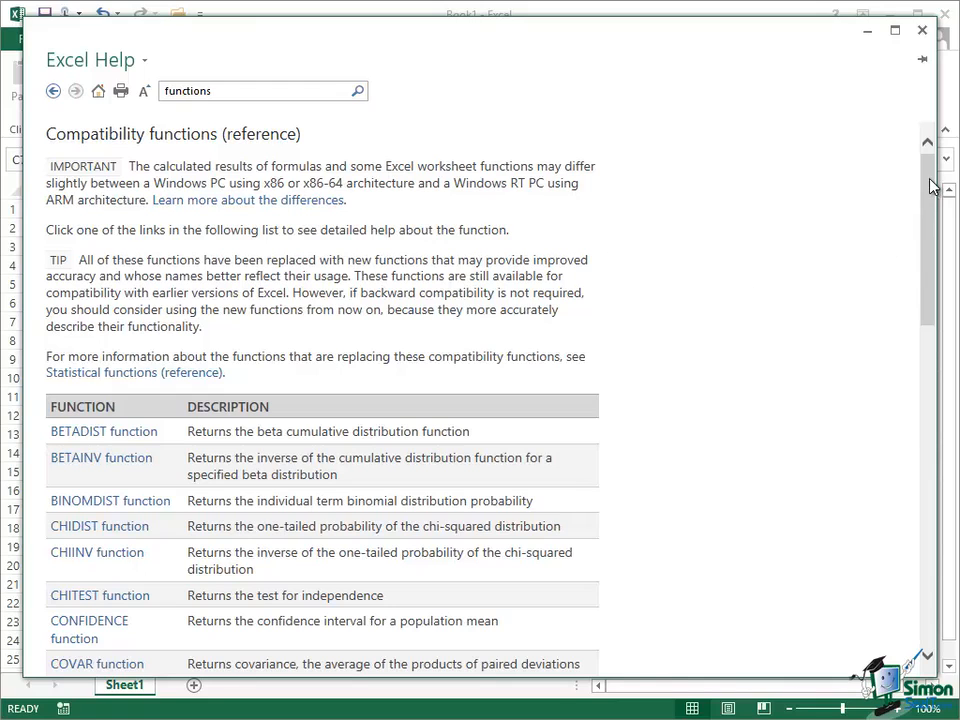
left_click_drag(931, 177, 914, 517)
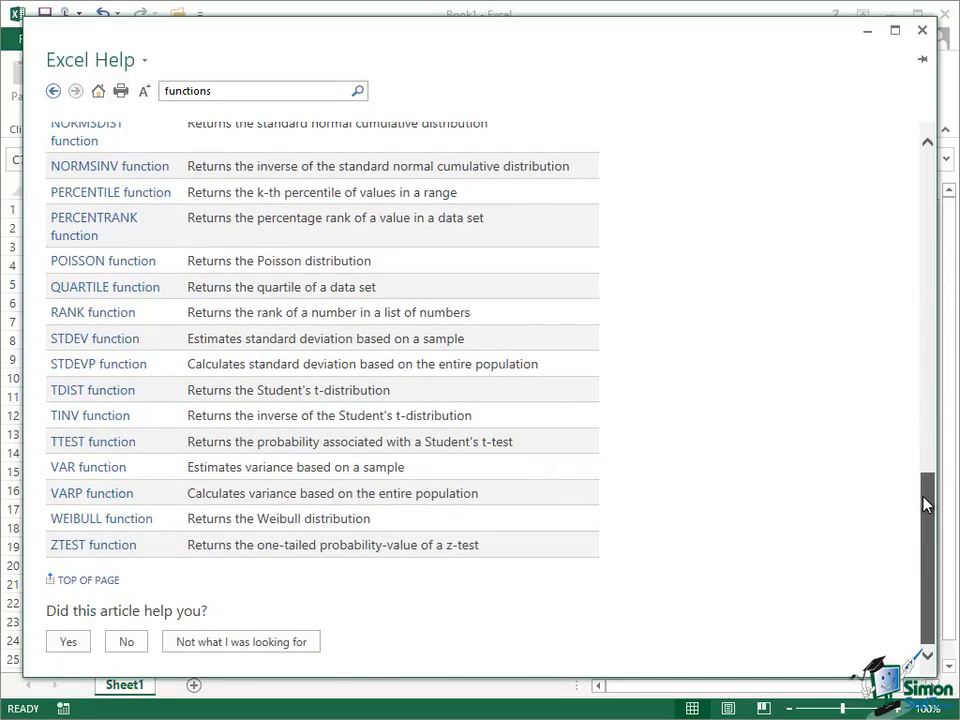
left_click_drag(930, 508, 938, 150)
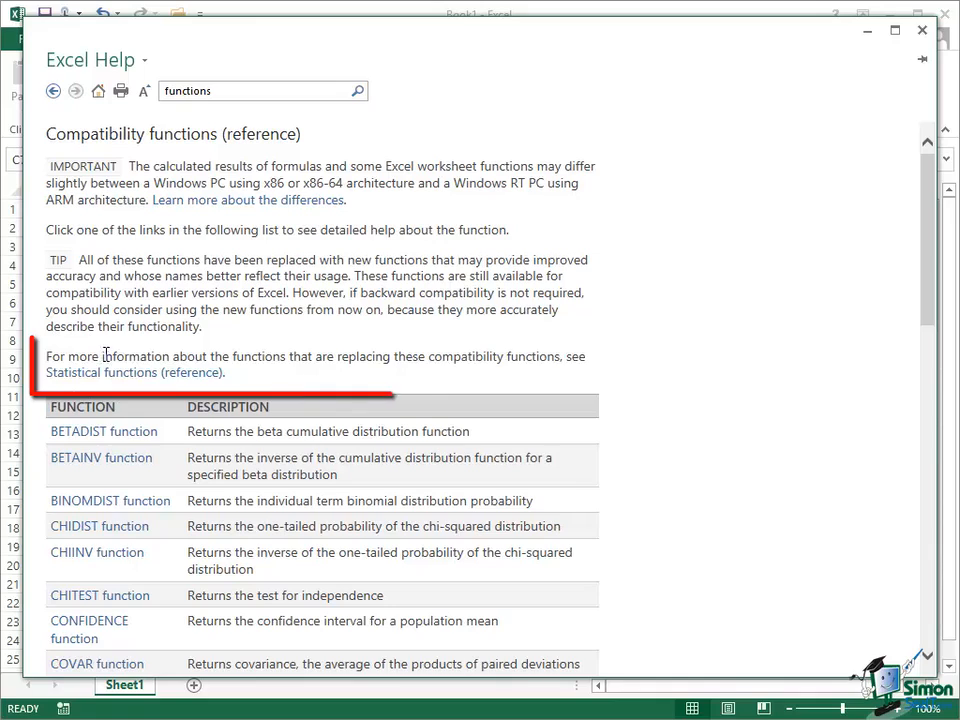